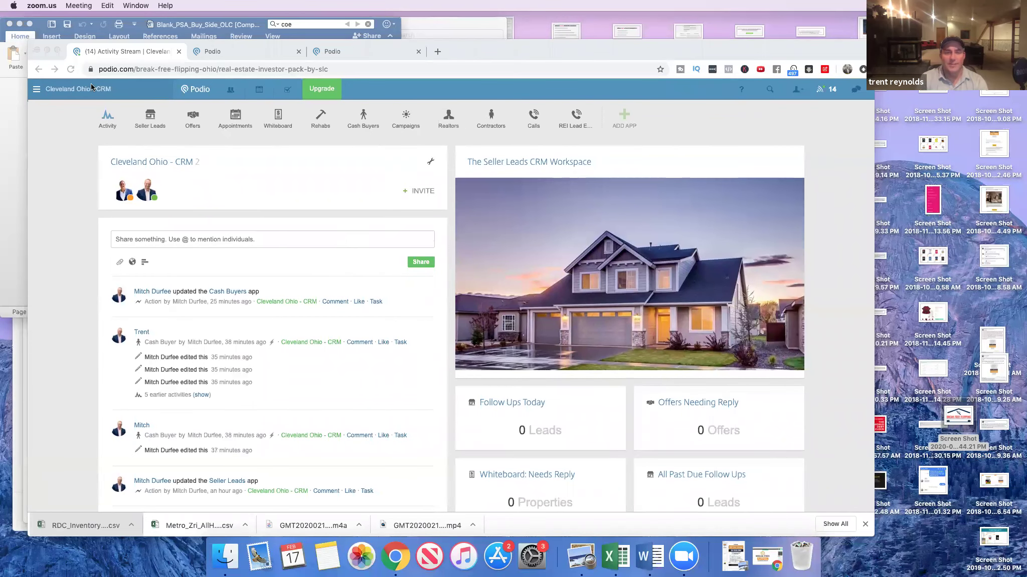
Step: Bring the Chrome window showing Podio to the front
click(36, 94)
Step: Open the Cleveland Ohio - CRM workspace from the sidebar and go into its Cash Buyers app
click(37, 91)
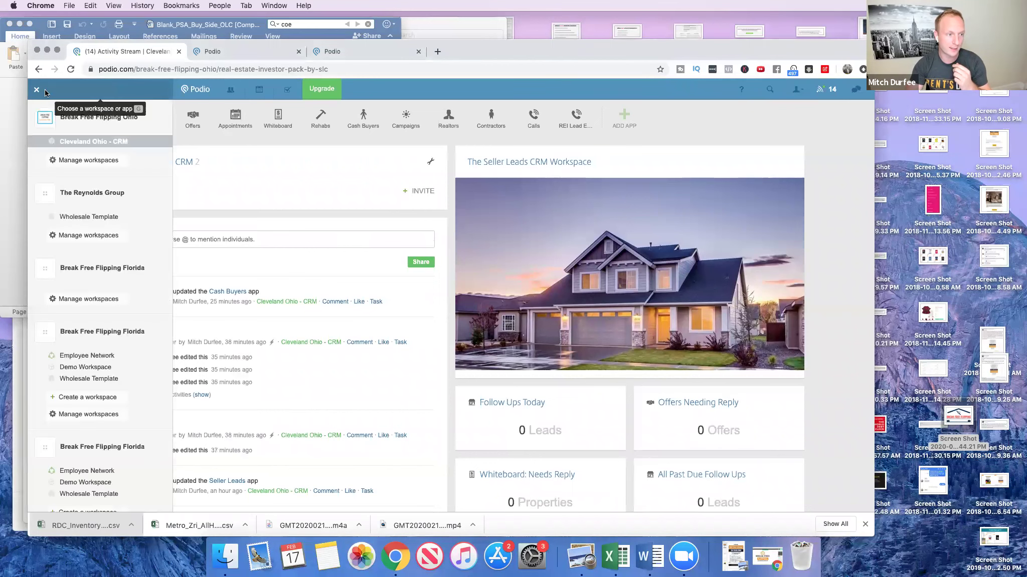
click(92, 142)
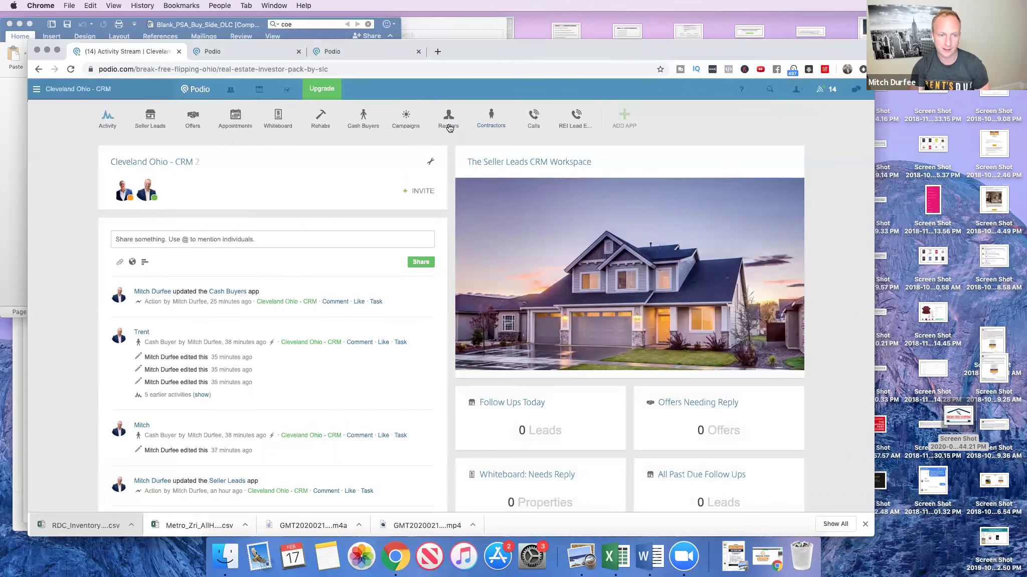
click(363, 120)
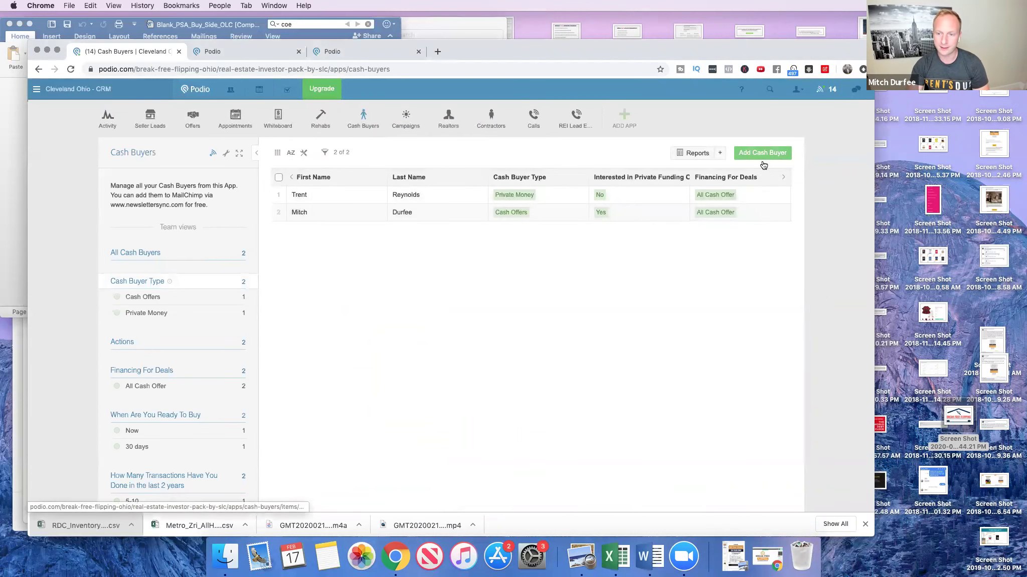
Step: Select both cash buyer records and confirm deleting them permanently
click(279, 179)
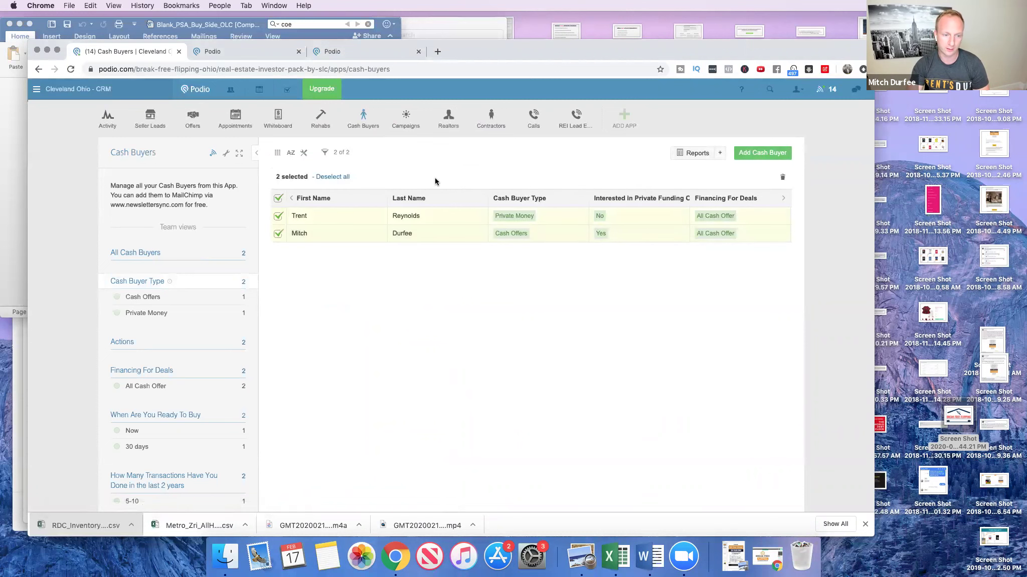
click(782, 177)
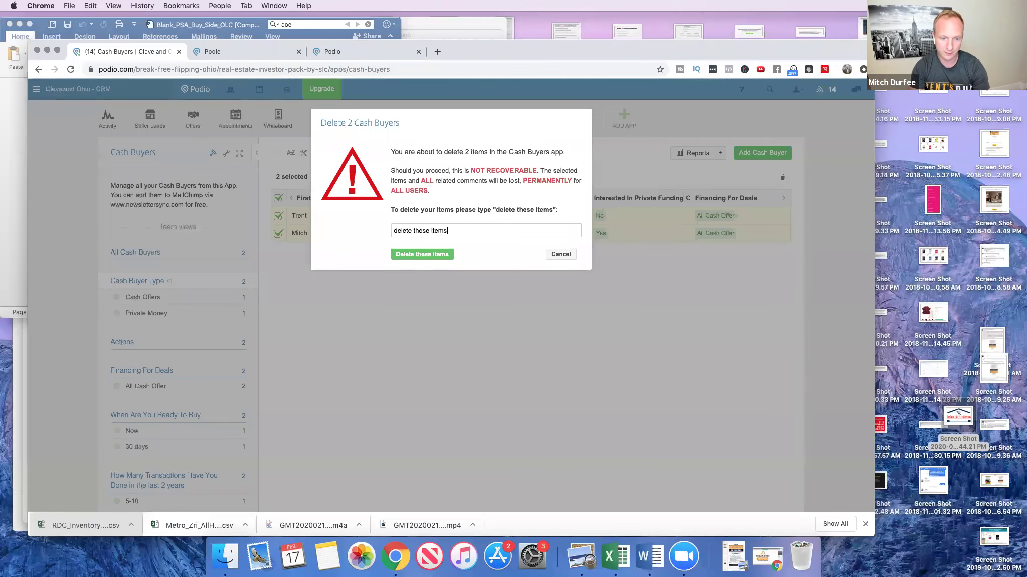
click(422, 255)
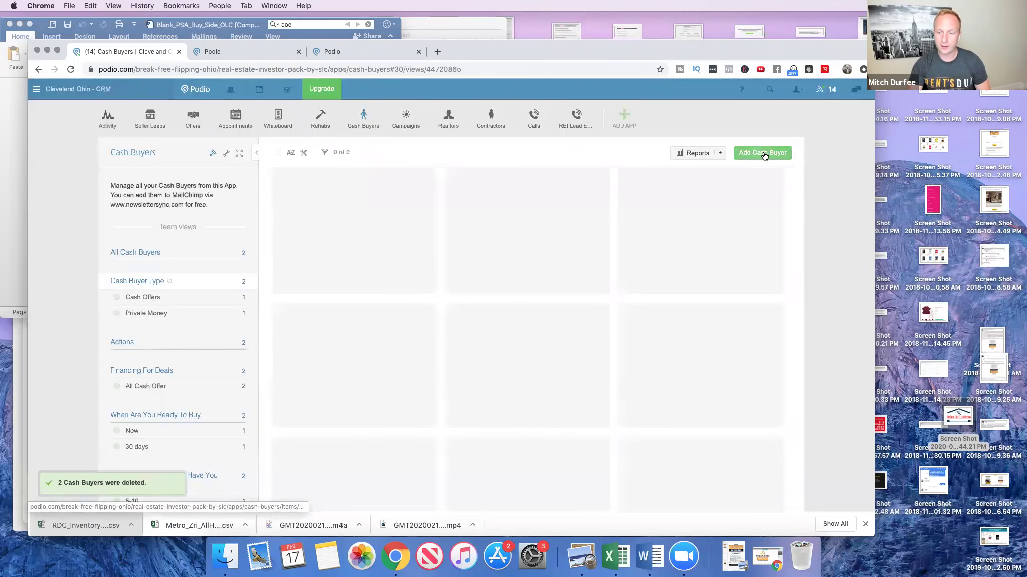
click(762, 154)
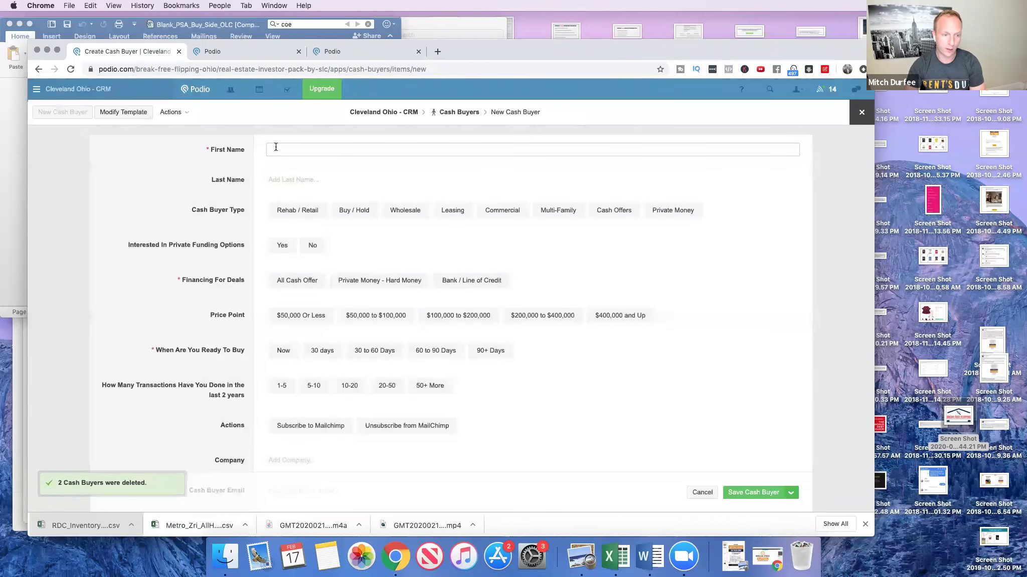
click(284, 149)
scroll(289, 152, down, 1)
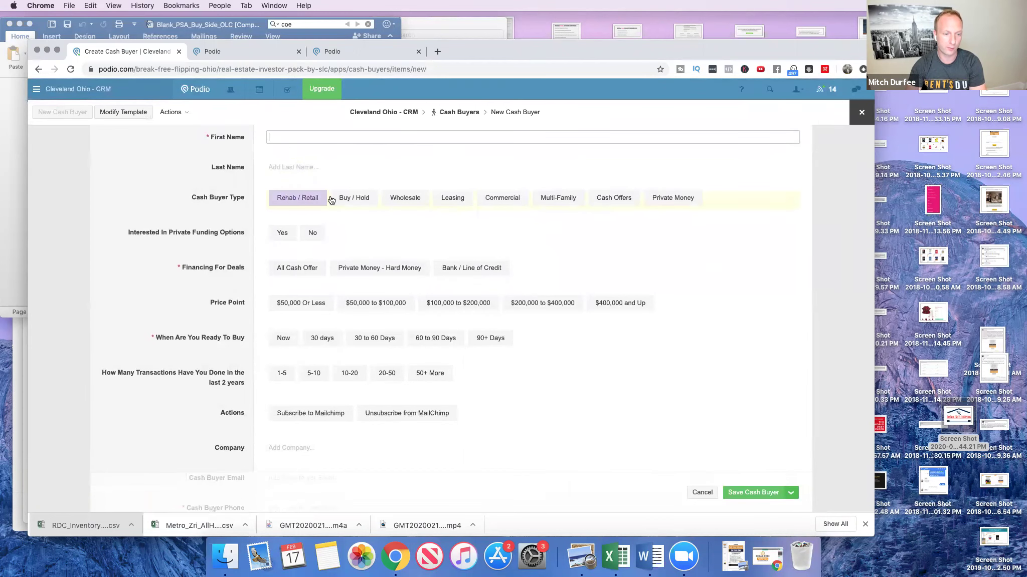
scroll(290, 245, down, 5)
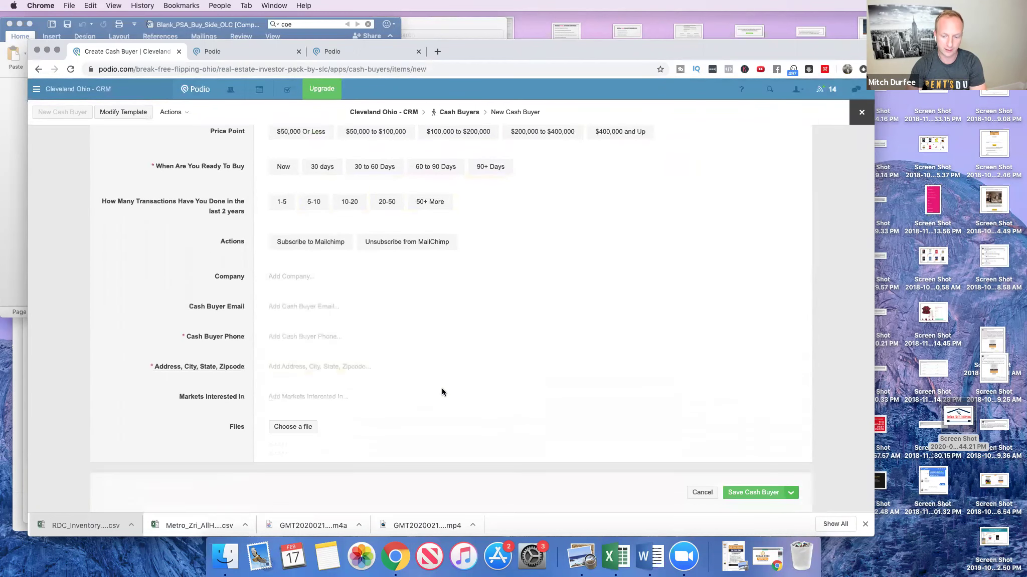
click(700, 492)
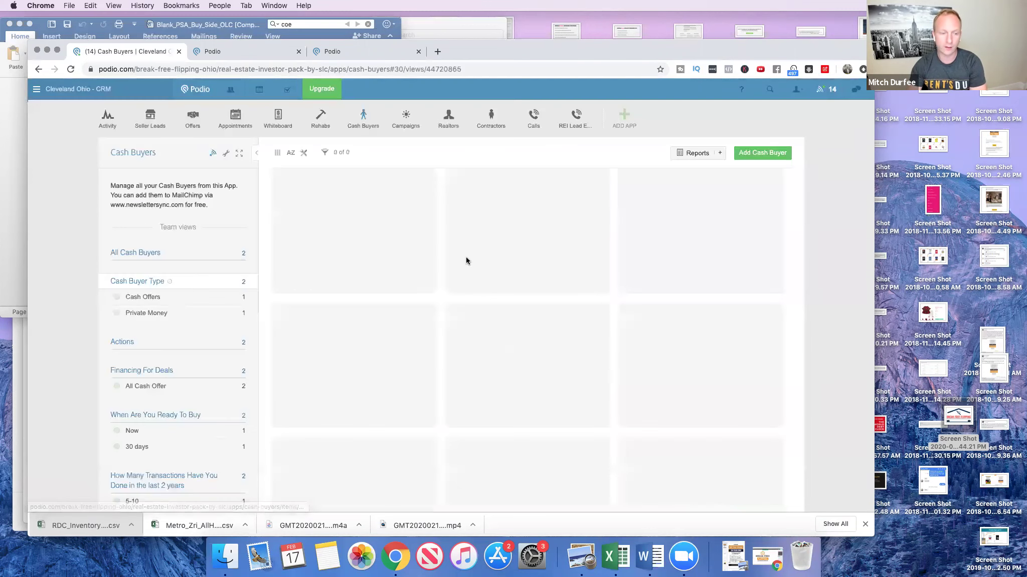
Step: Open the Cash Buyers web form generator and review its theme, title and description settings
click(226, 154)
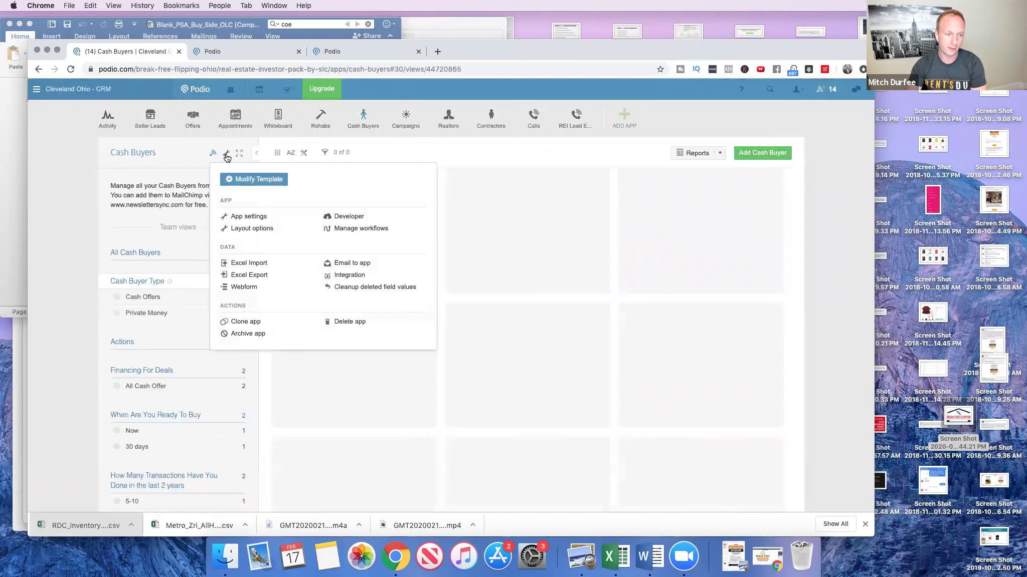
click(245, 288)
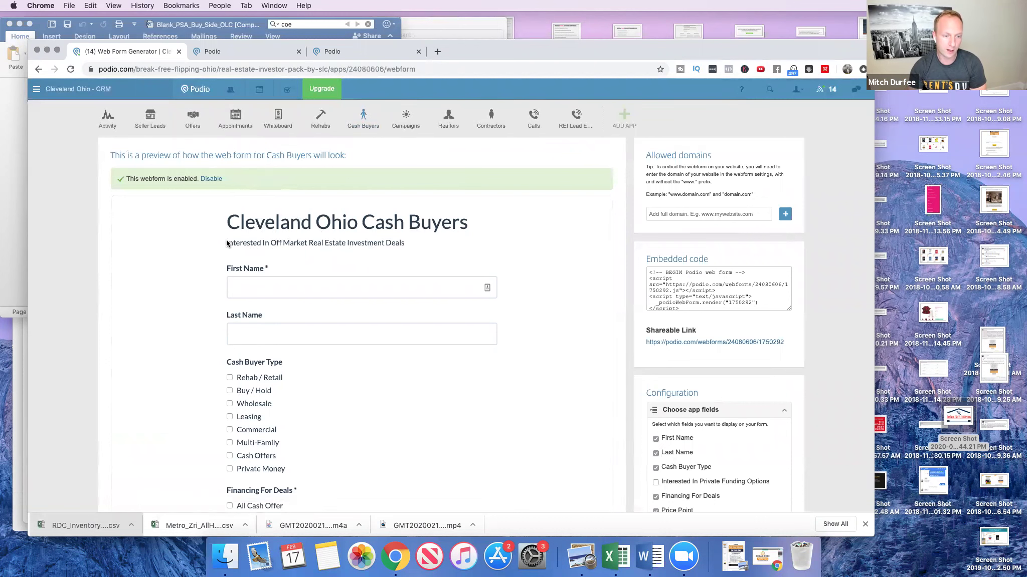
scroll(628, 295, down, 5)
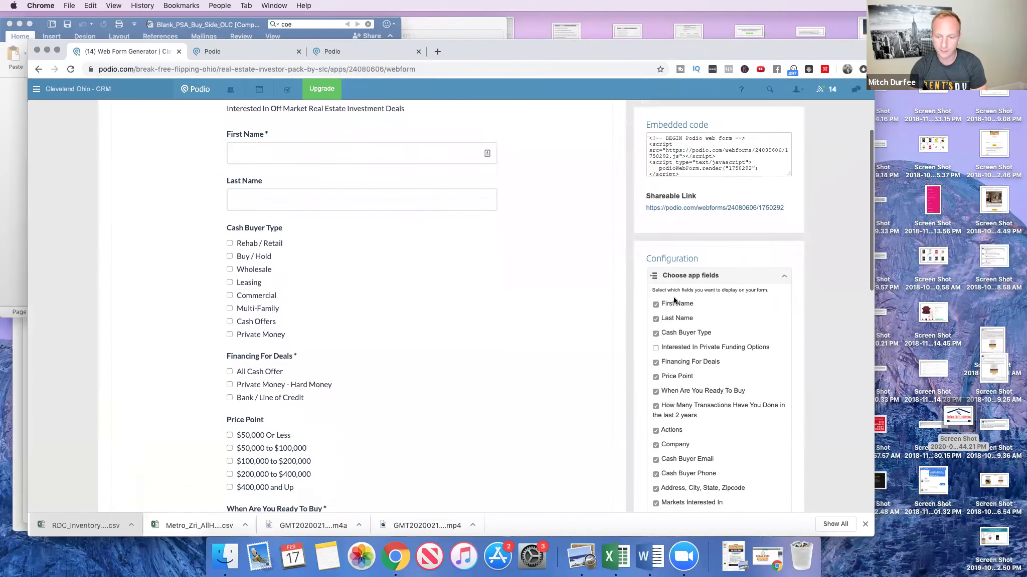
scroll(719, 282, down, 6)
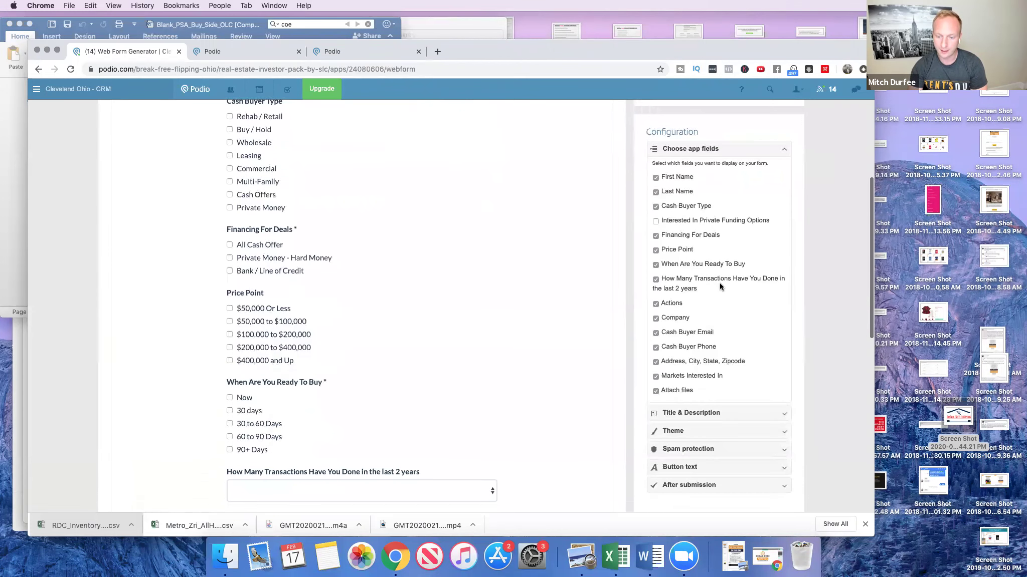
click(734, 386)
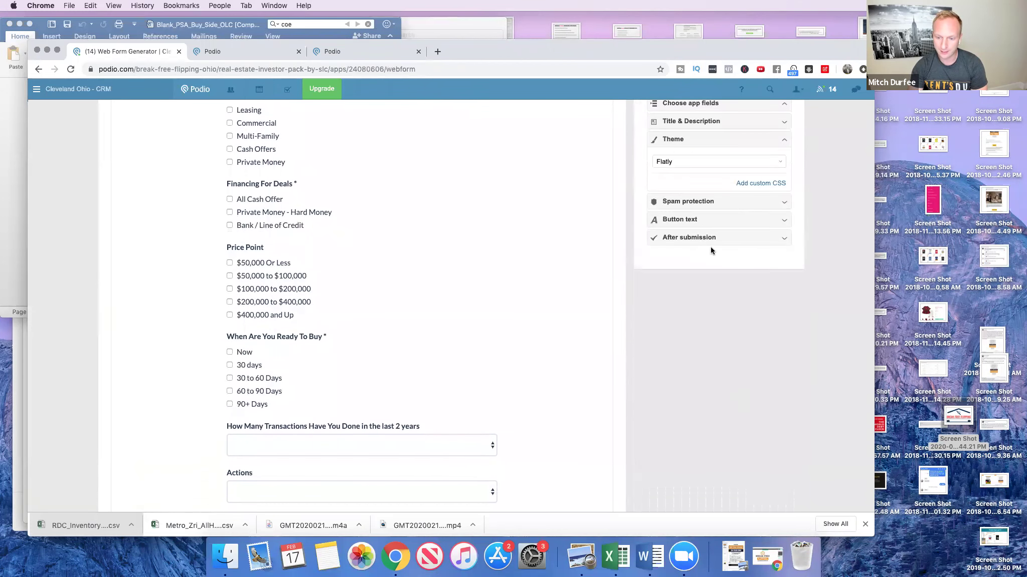
scroll(711, 246, up, 3)
scroll(711, 245, up, 1)
click(734, 222)
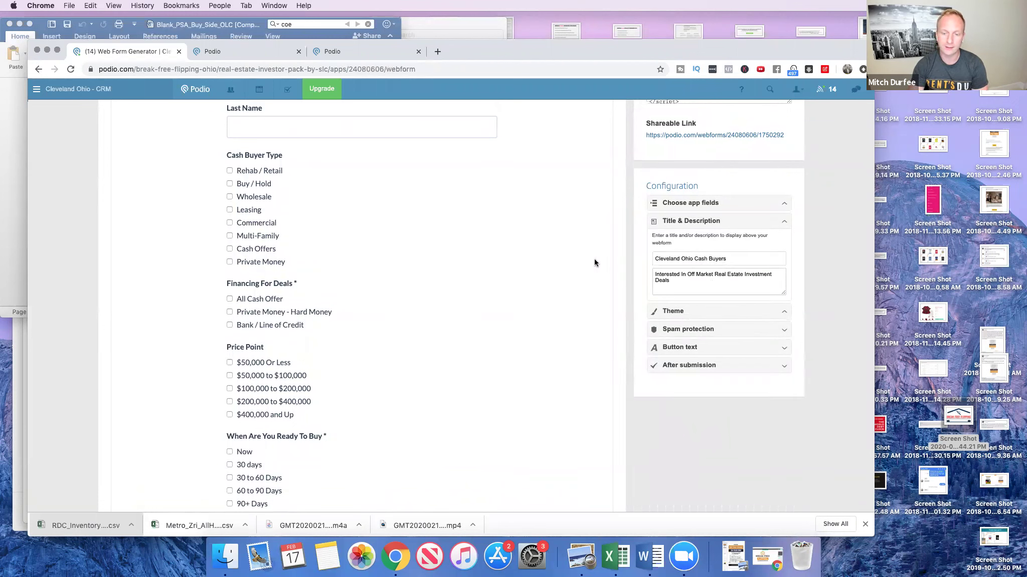
Step: Save and share the 'Cleveland Ohio Cash Buyers' web form, then dismiss the sharing details
scroll(400, 276, up, 8)
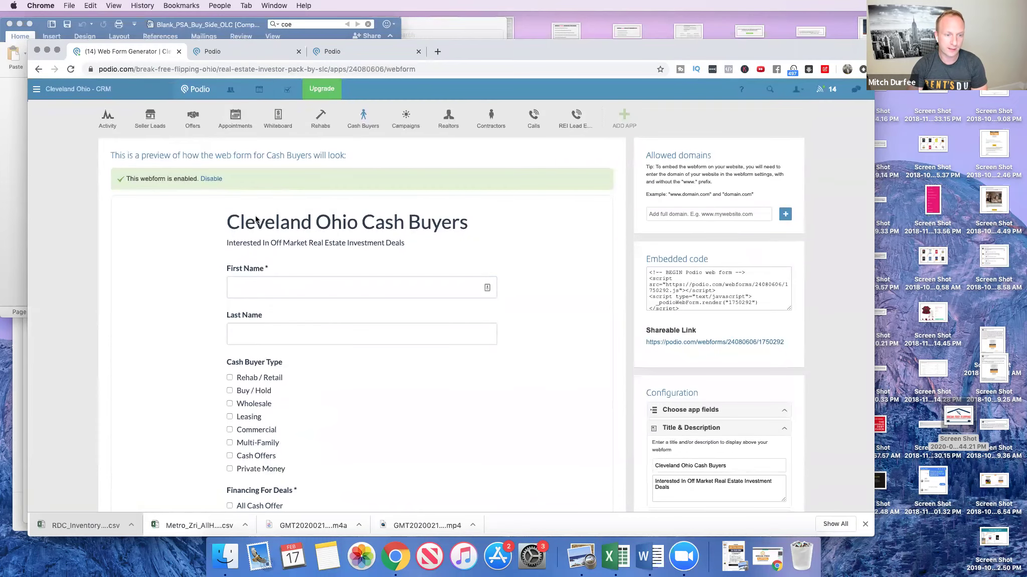
scroll(190, 326, down, 15)
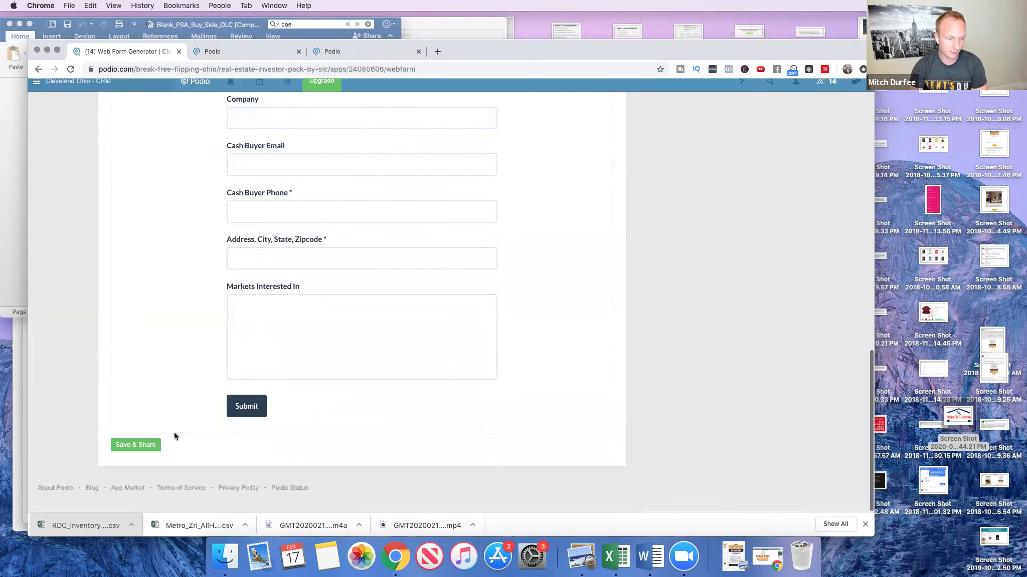
click(142, 451)
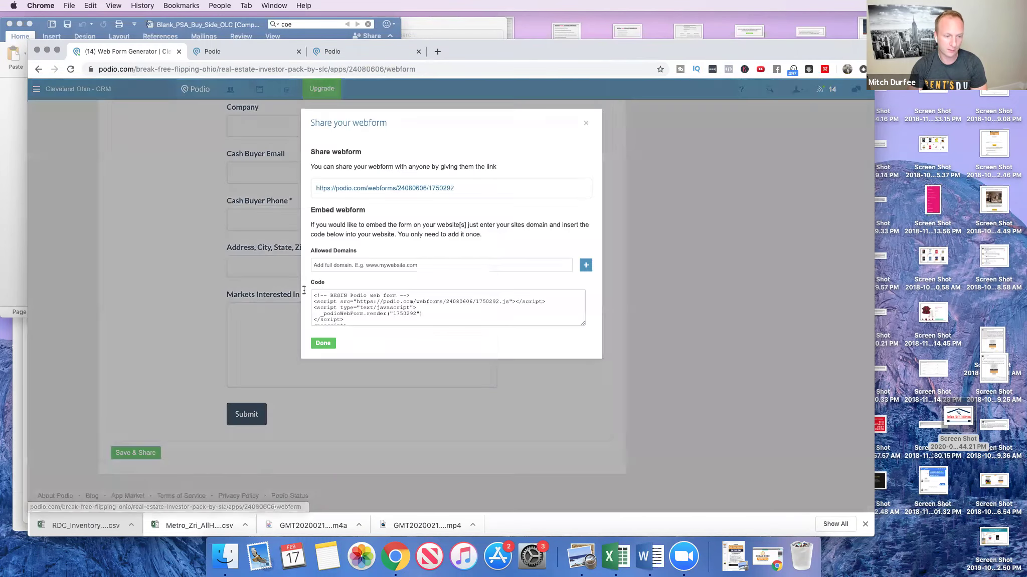
click(324, 342)
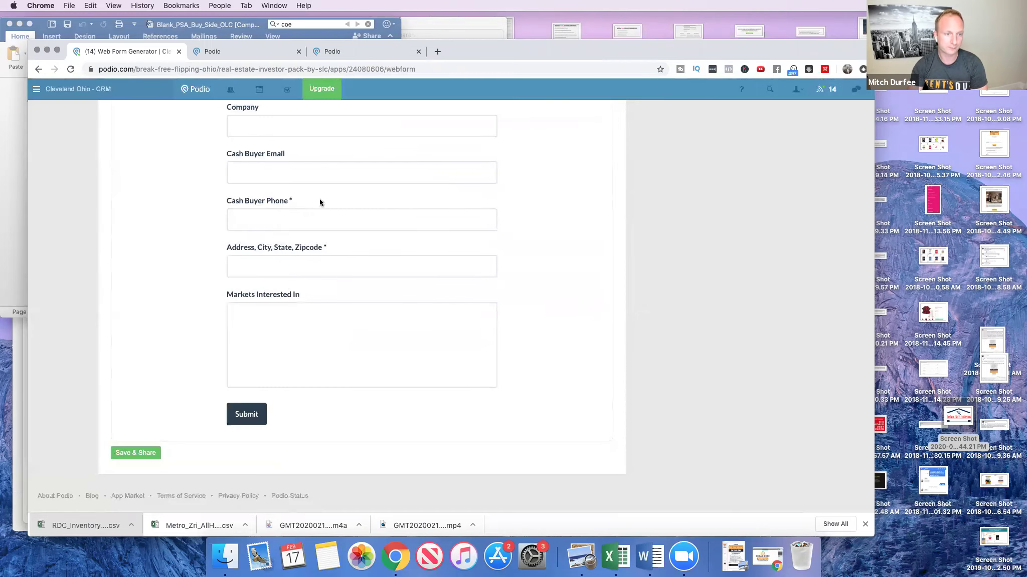
scroll(322, 294, up, 15)
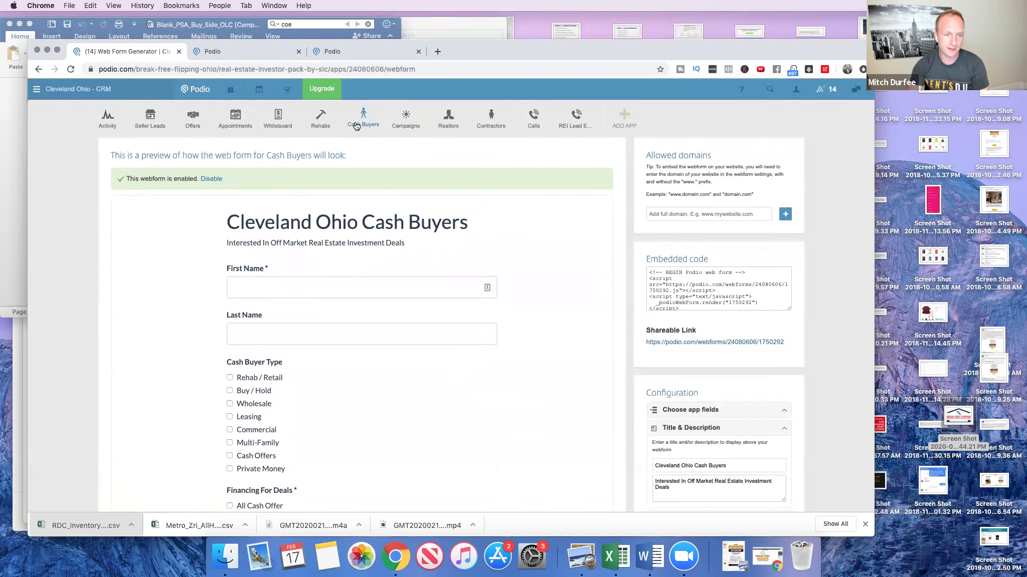
Step: Reopen the Cash Buyers web form generator and review its embed code and shareable link
click(357, 123)
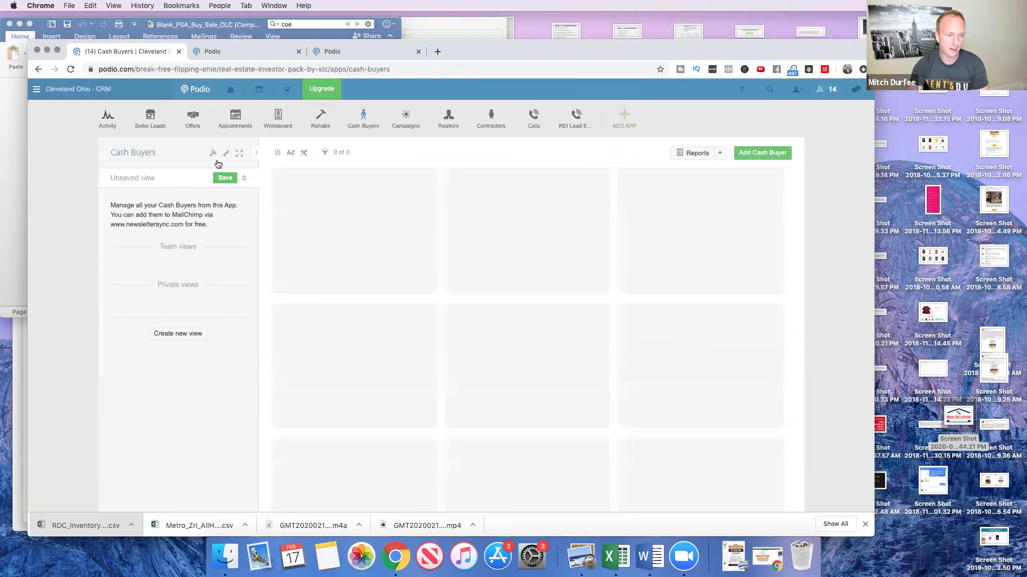
click(226, 153)
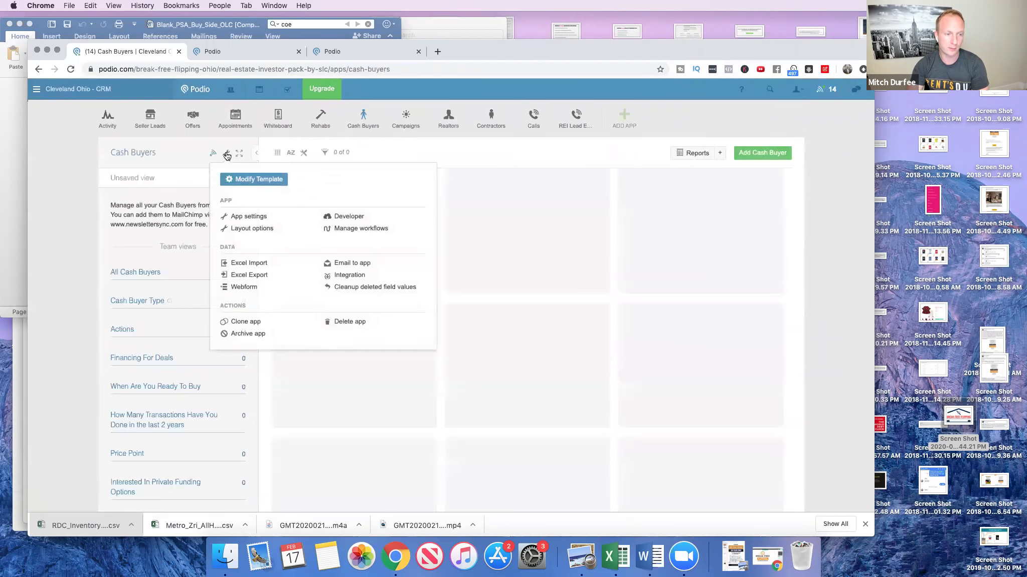
click(242, 288)
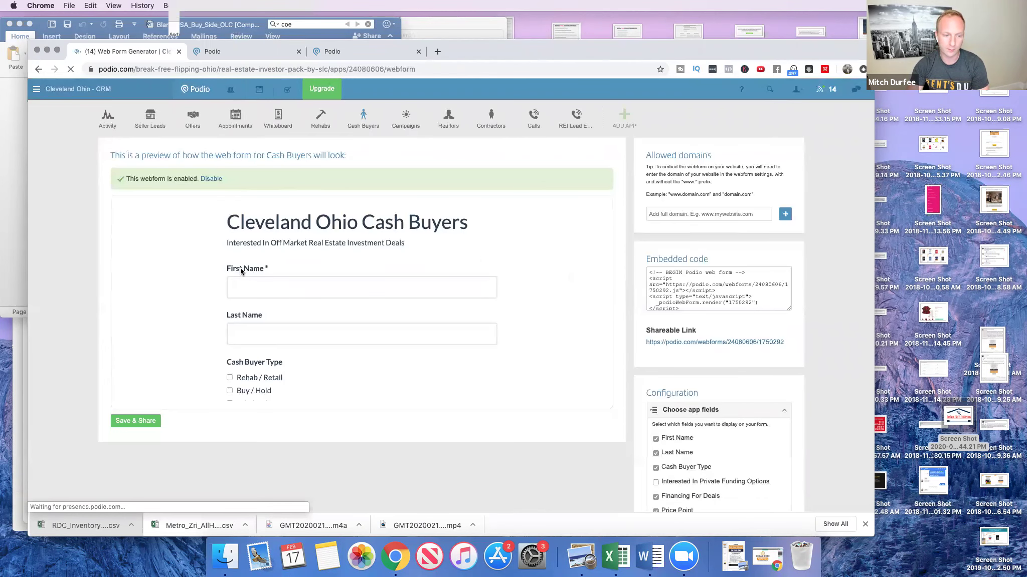
scroll(379, 252, down, 8)
scroll(564, 368, up, 4)
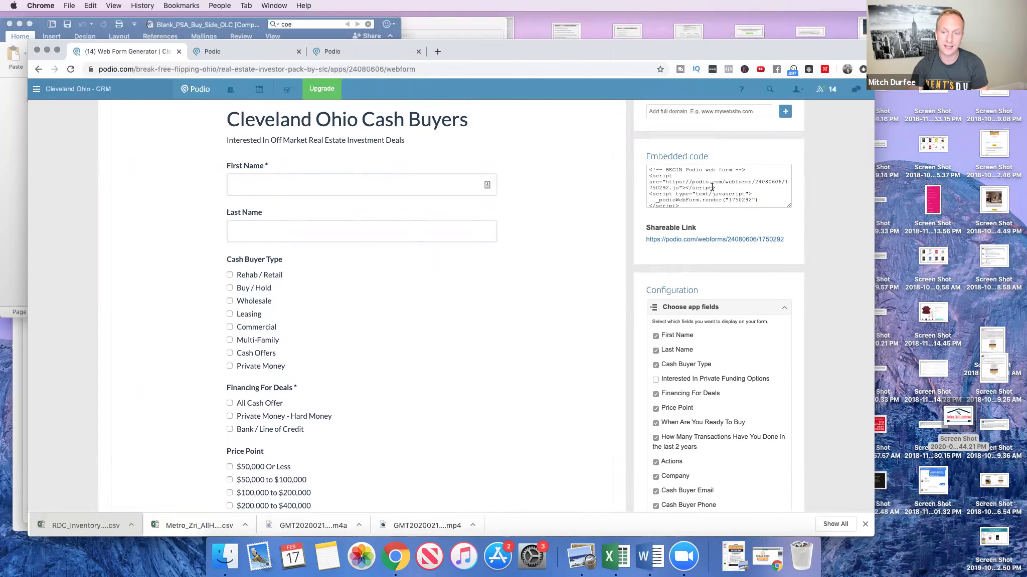
scroll(707, 185, up, 1)
scroll(707, 201, down, 10)
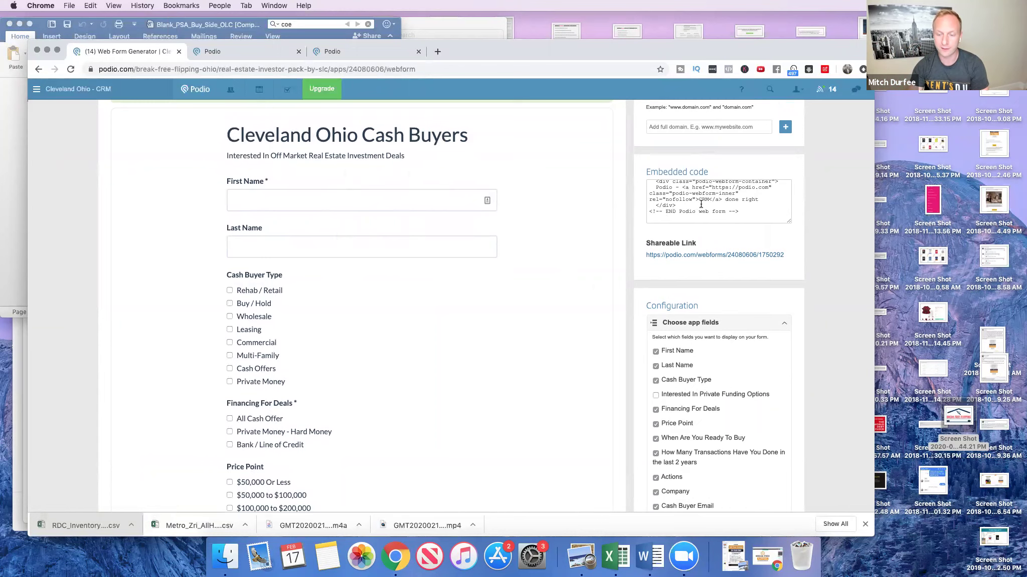
click(693, 254)
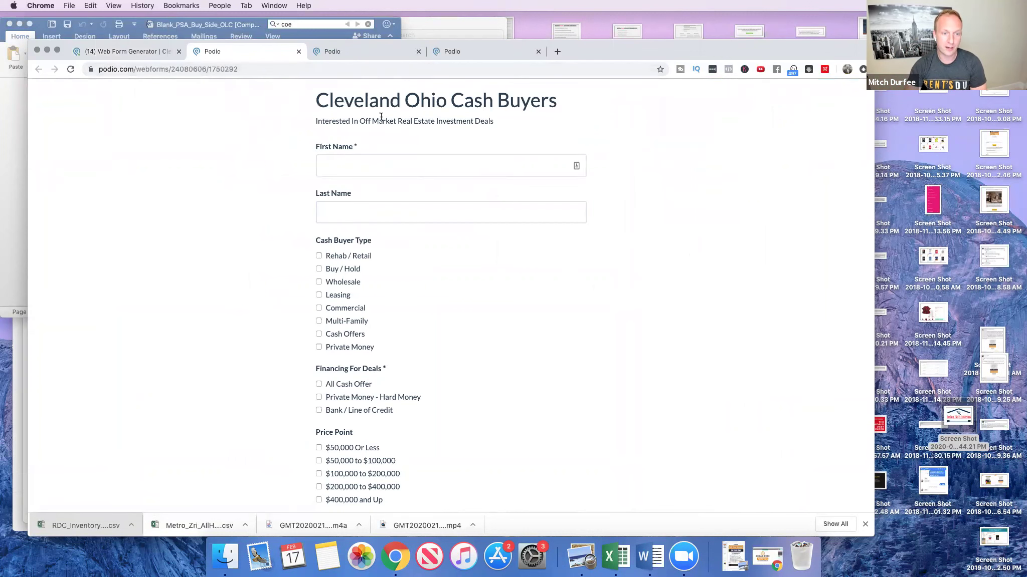
click(346, 166)
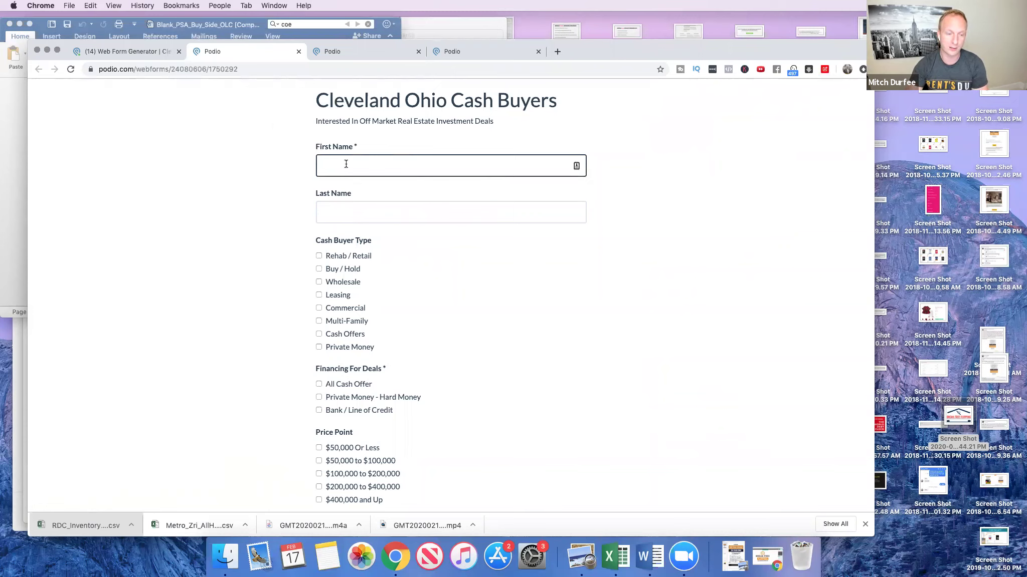
click(318, 283)
click(319, 295)
click(319, 282)
click(318, 295)
scroll(295, 268, down, 5)
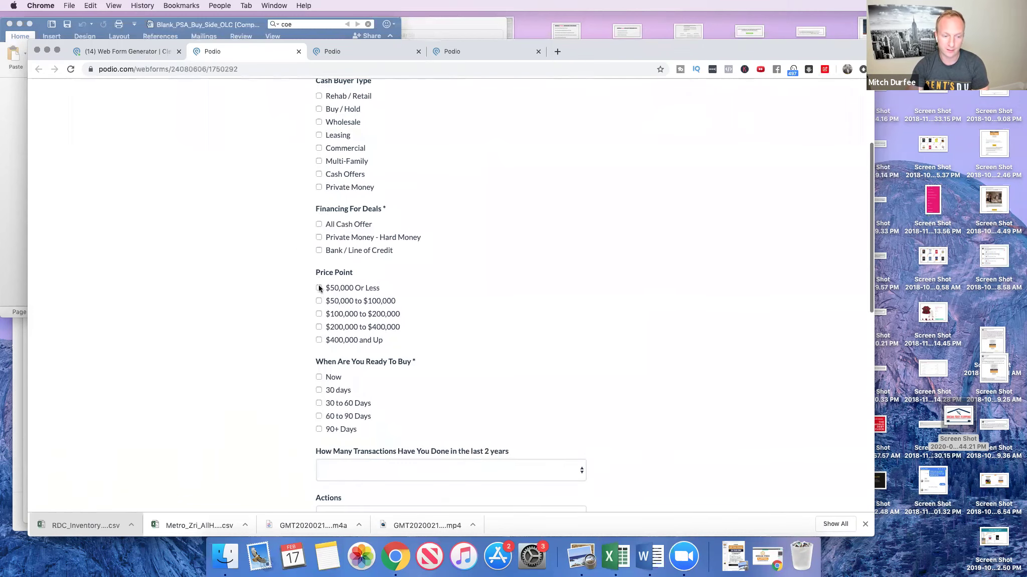
click(319, 287)
click(318, 300)
click(319, 313)
click(319, 302)
scroll(318, 316, down, 10)
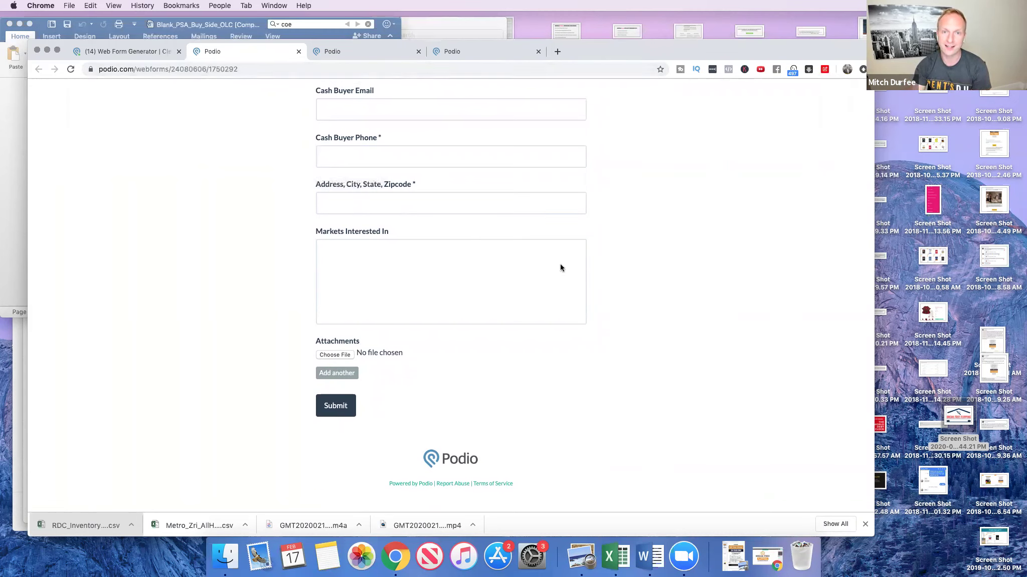
scroll(482, 298, up, 20)
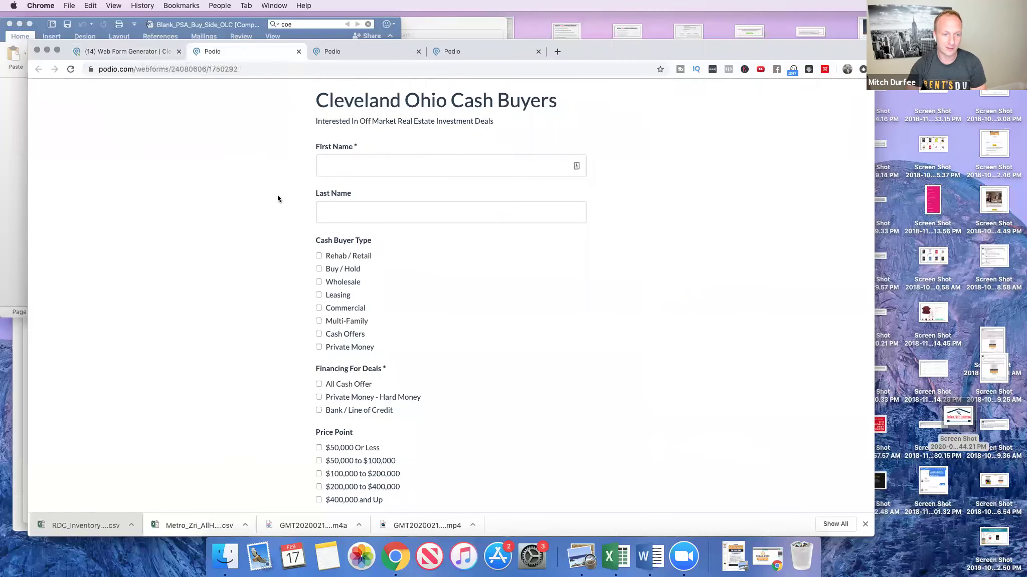
Step: Close the public form, return to the empty Cash Buyers app, and switch to the Excel workbook
click(299, 52)
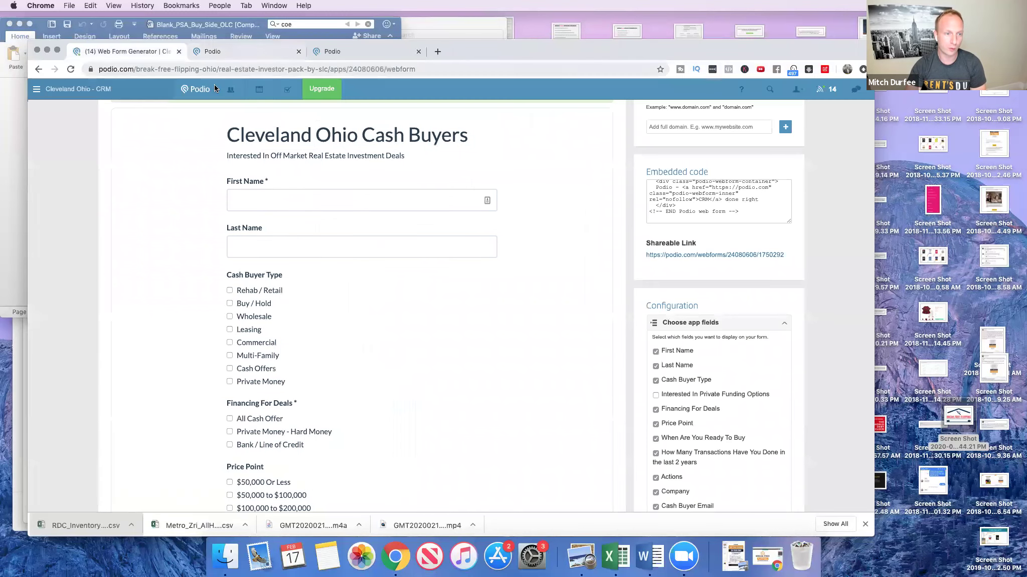
scroll(223, 172, up, 4)
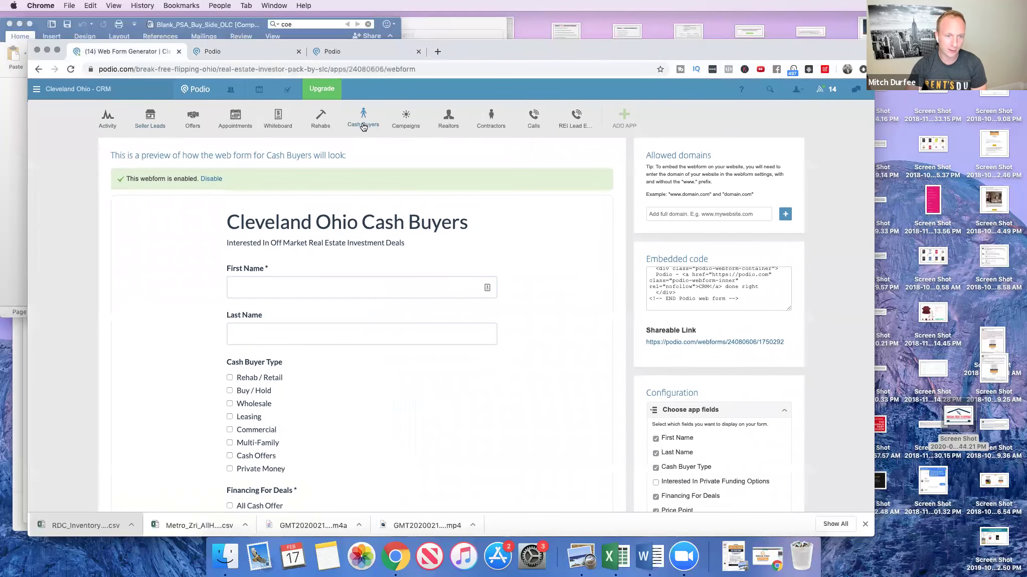
click(363, 122)
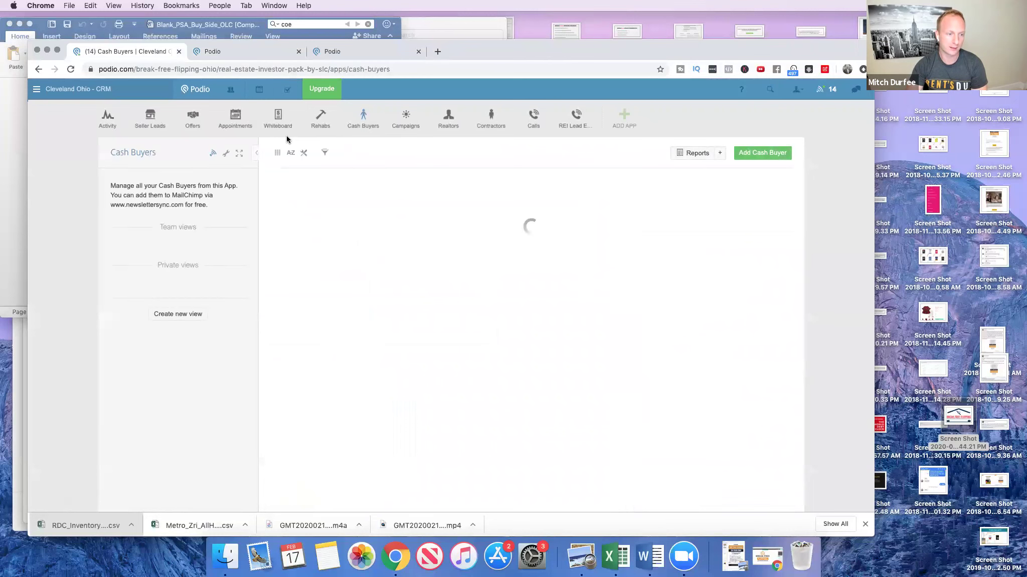
click(226, 156)
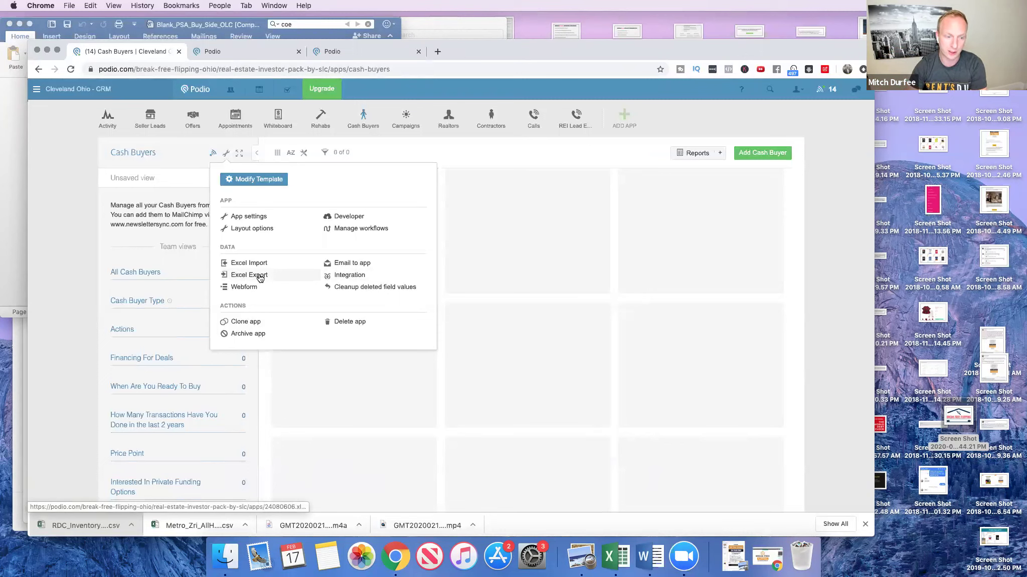
click(616, 559)
scroll(252, 221, left, 10)
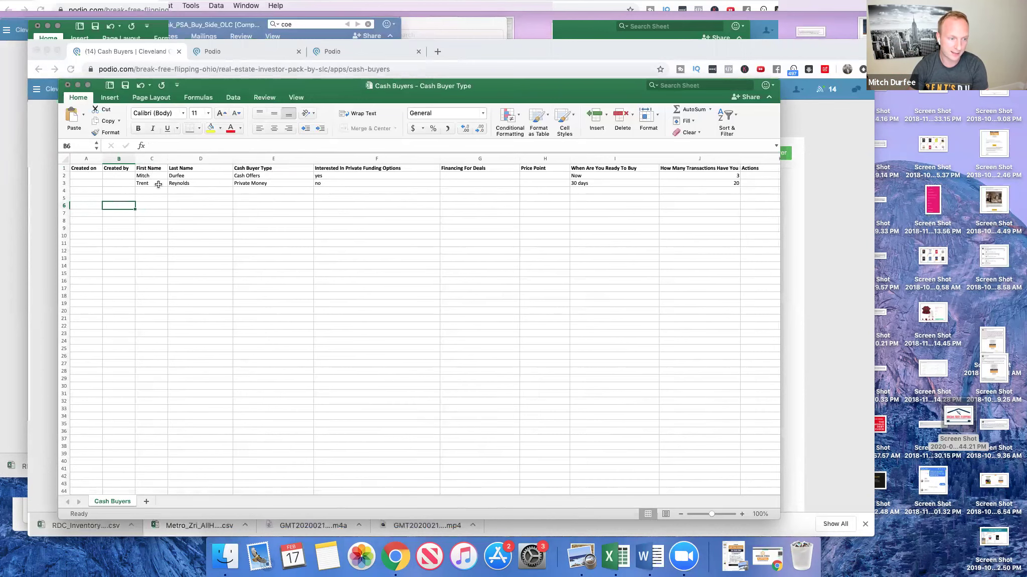
Step: Delete the transaction count 3 from J2 and leave J3 empty in the Cash Buyers workbook
scroll(550, 184, right, 3)
scroll(550, 184, right, 2)
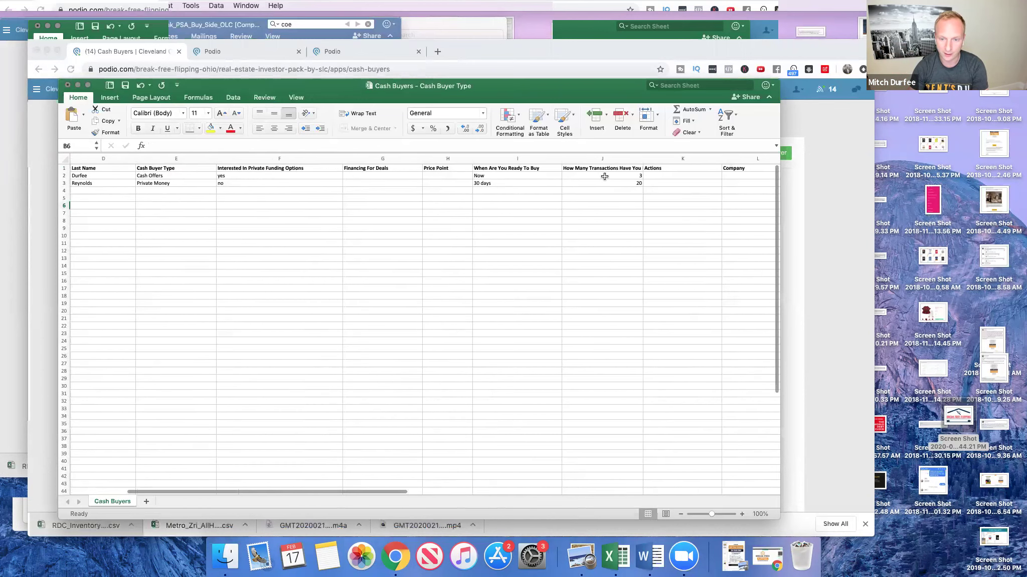
scroll(577, 180, right, 2)
double_click(609, 175)
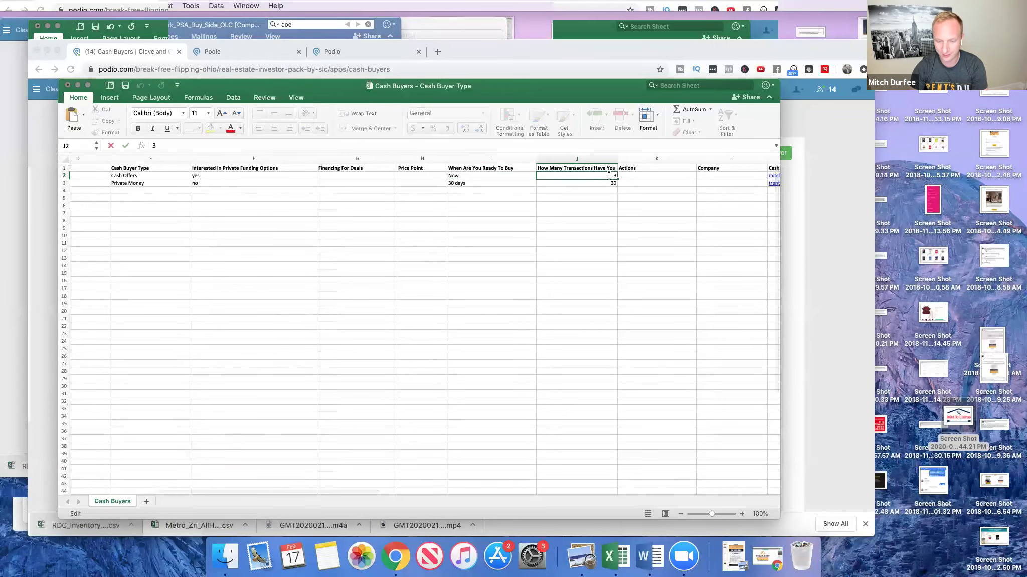
double_click(615, 175)
key(BackSpace)
click(614, 183)
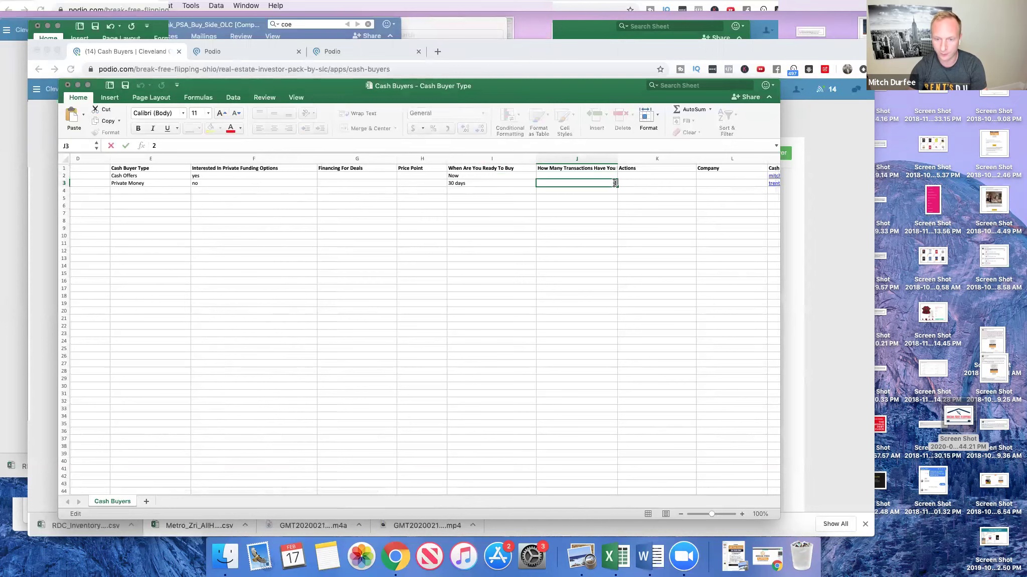
scroll(277, 189, left, 1)
scroll(277, 189, left, 5)
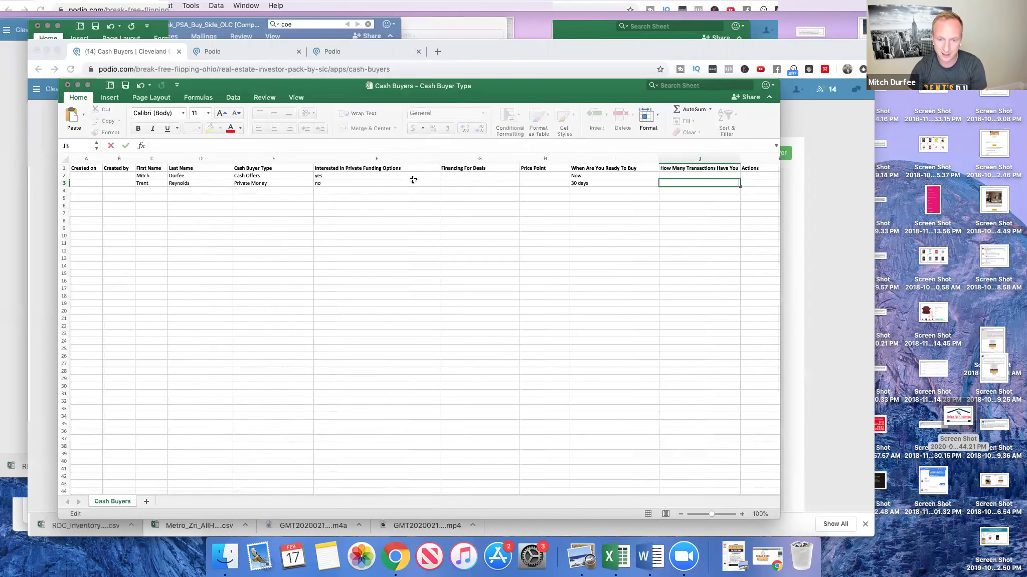
scroll(415, 179, right, 5)
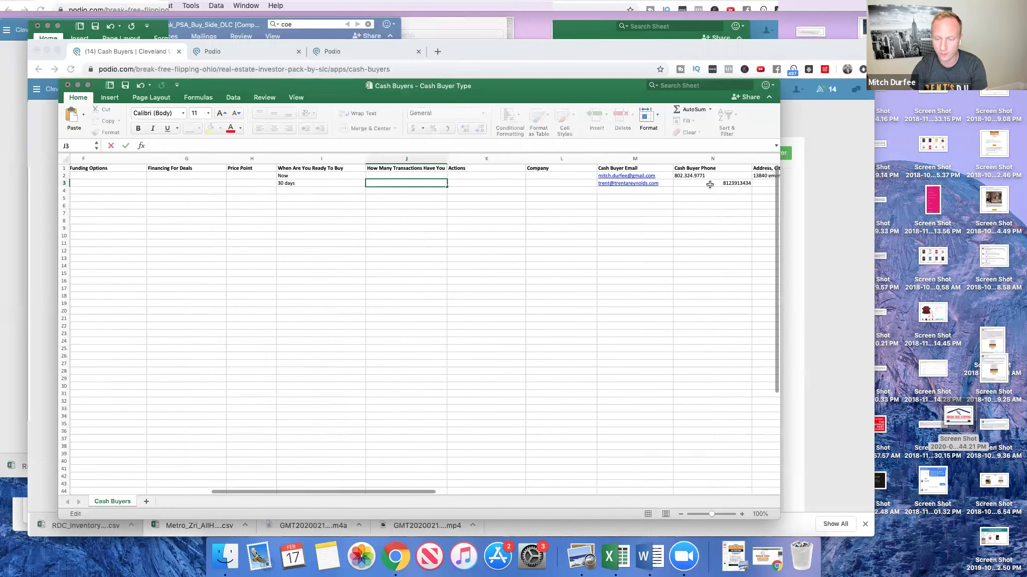
scroll(711, 185, left, 5)
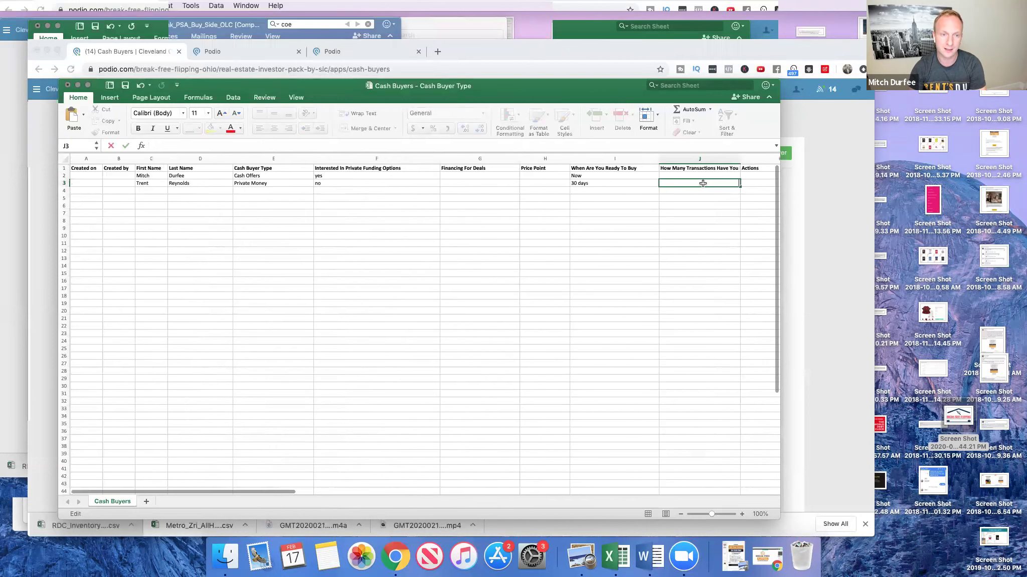
key(Escape)
Step: Start a spreadsheet import into Cash Buyers and upload 'Cash Buyers - Cash Buyer Type.xlsx' from Downloads
key(super+h)
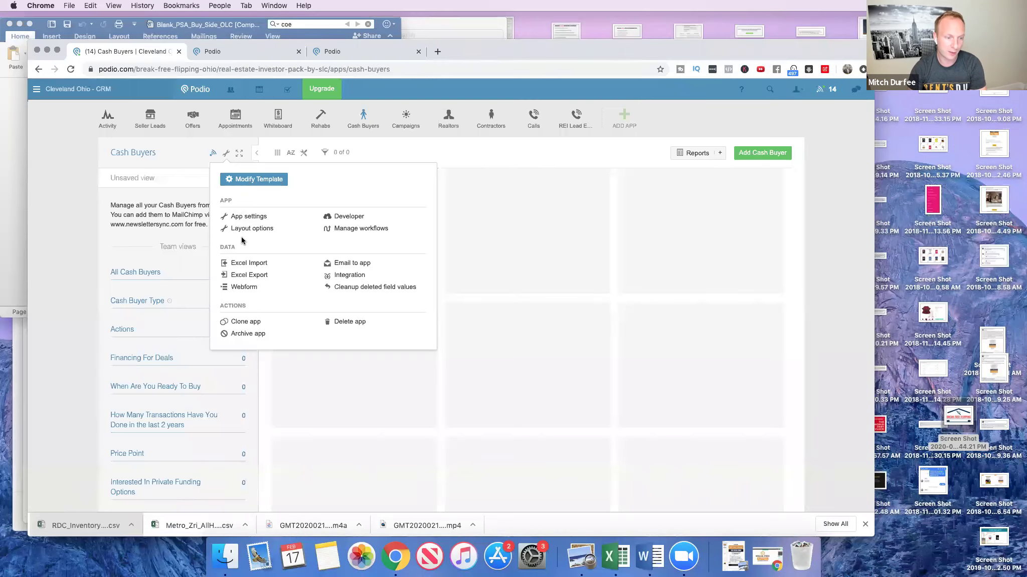
click(249, 263)
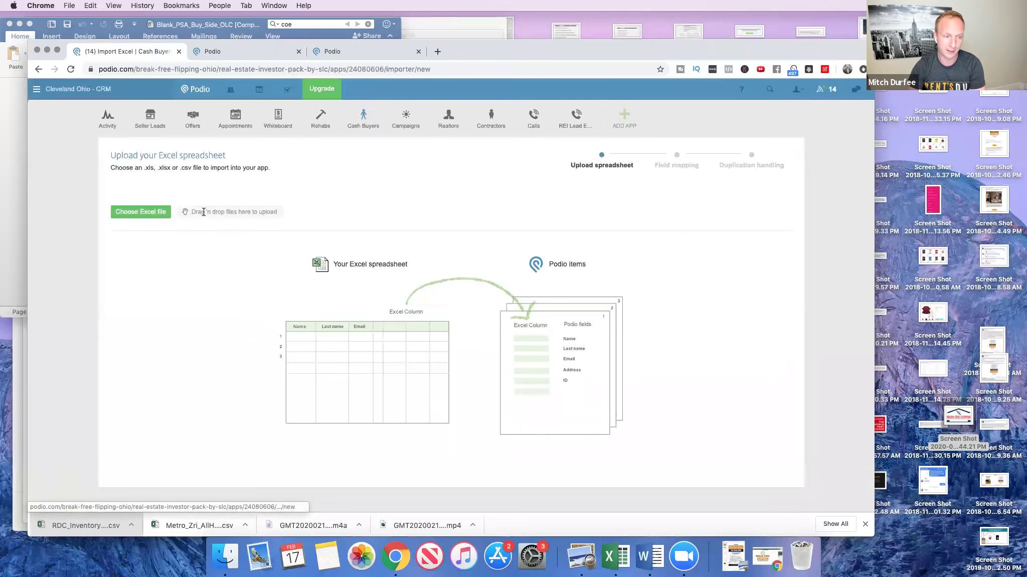
click(158, 212)
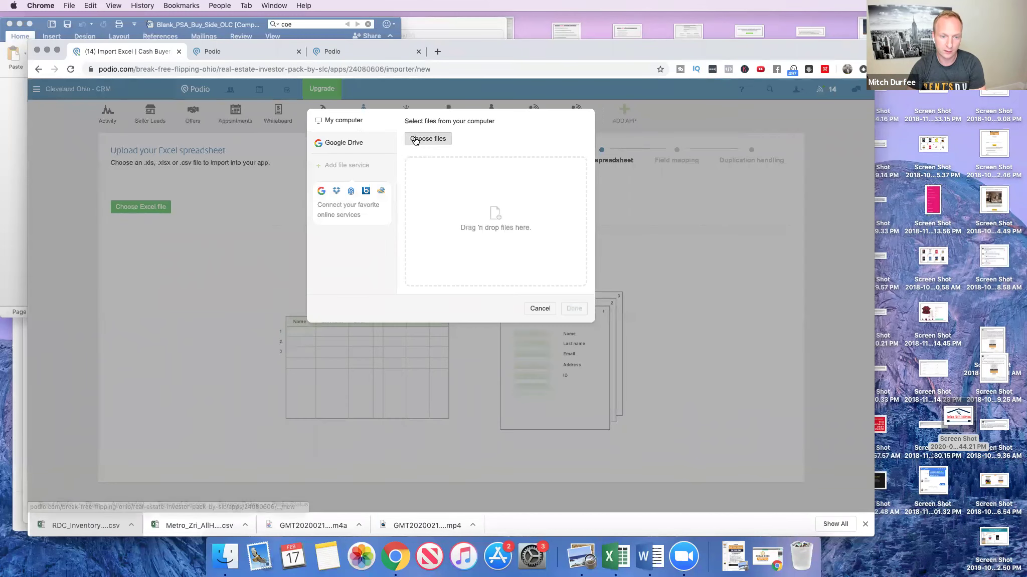
click(437, 245)
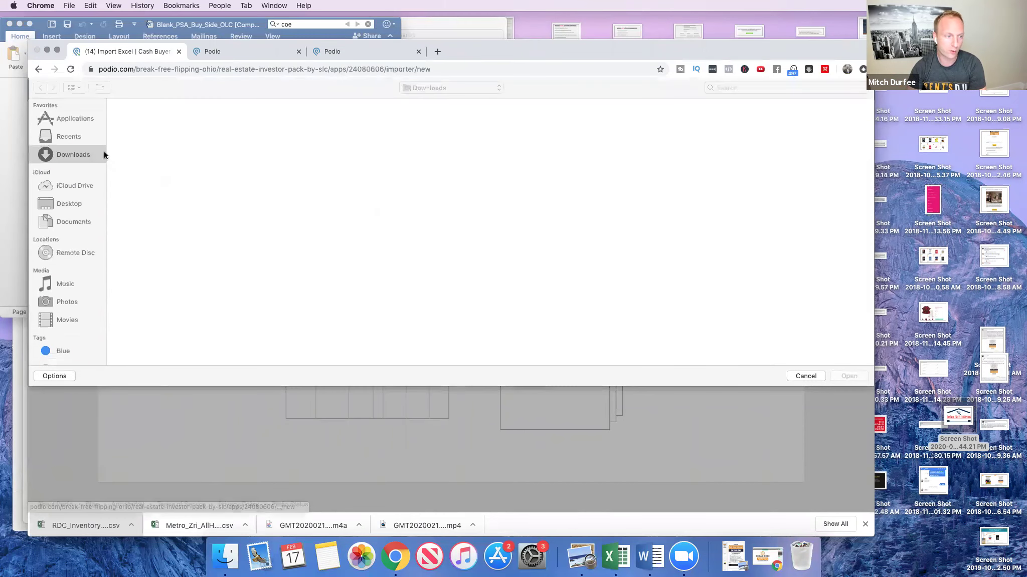
click(190, 138)
click(861, 377)
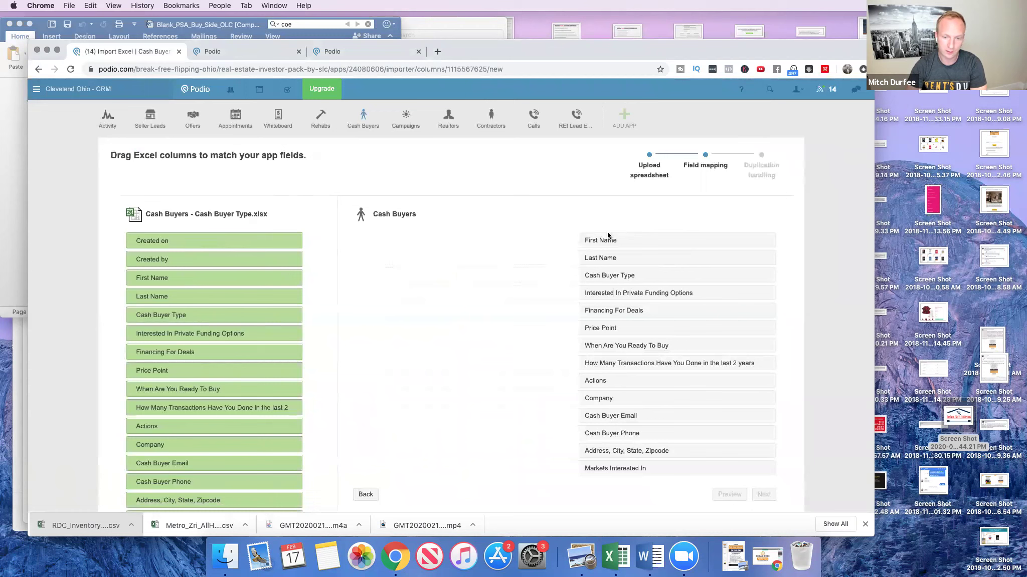
Step: Map First Name, Last Name, private funding, financing, price point and ready-to-buy columns to their fields
drag(191, 280, 426, 241)
drag(199, 297, 423, 257)
scroll(301, 280, down, 2)
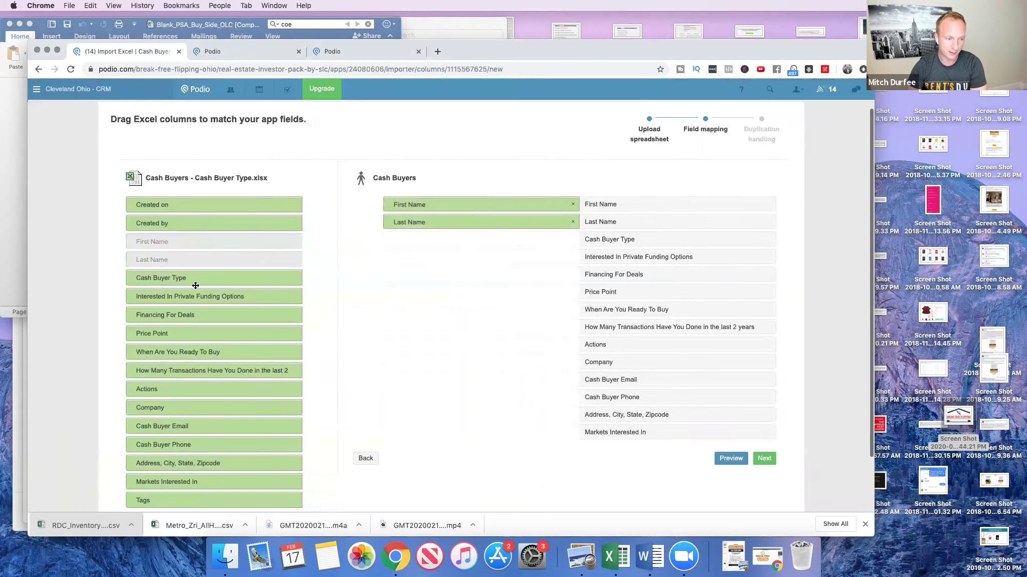
drag(201, 277, 426, 241)
drag(203, 298, 423, 257)
drag(229, 317, 391, 301)
drag(238, 351, 451, 308)
Step: Map the transactions, Actions, Company, email, phone, address and Markets Interested In columns to their fields
drag(203, 365, 496, 329)
drag(232, 385, 416, 362)
drag(216, 425, 302, 417)
drag(238, 441, 423, 399)
drag(222, 457, 414, 414)
drag(230, 481, 441, 433)
Step: Continue to duplication handling and accept the keep-your-data-clean explanation
click(765, 458)
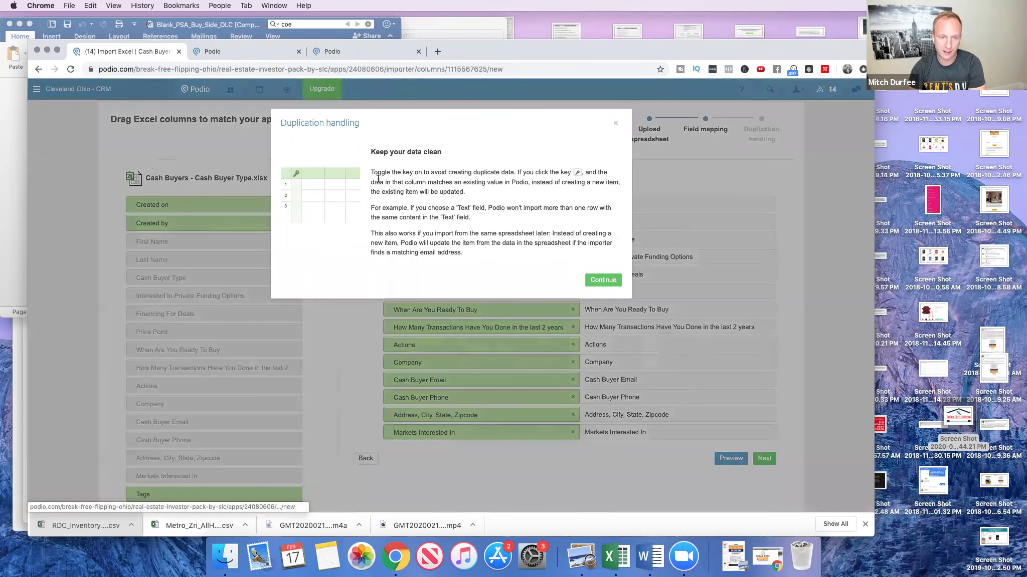
drag(372, 155, 460, 166)
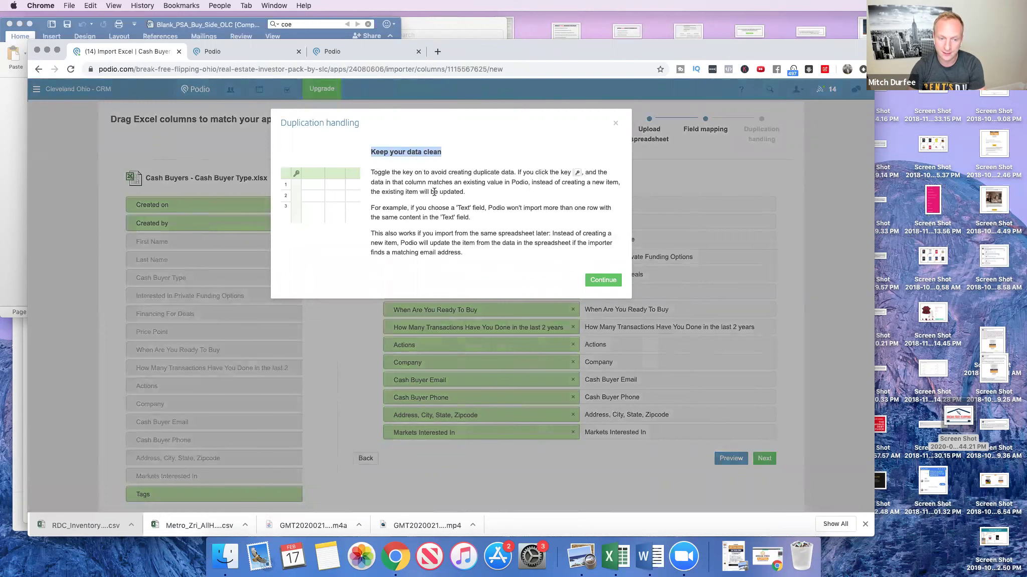
click(592, 278)
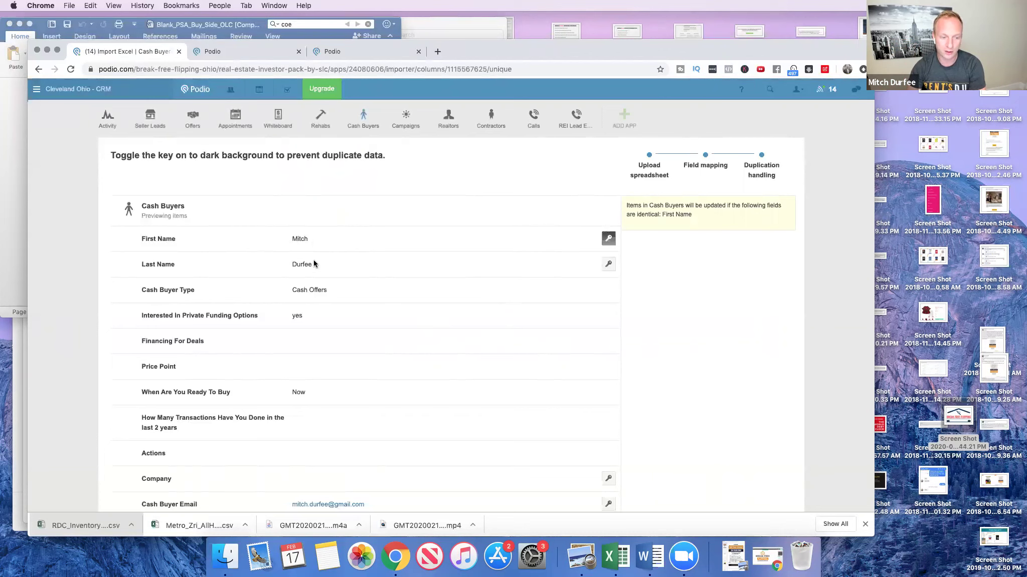
Step: Add Last Name, Cash Buyer Phone and Cash Buyer Email as duplicate-check keys and import the 2 rows
click(605, 266)
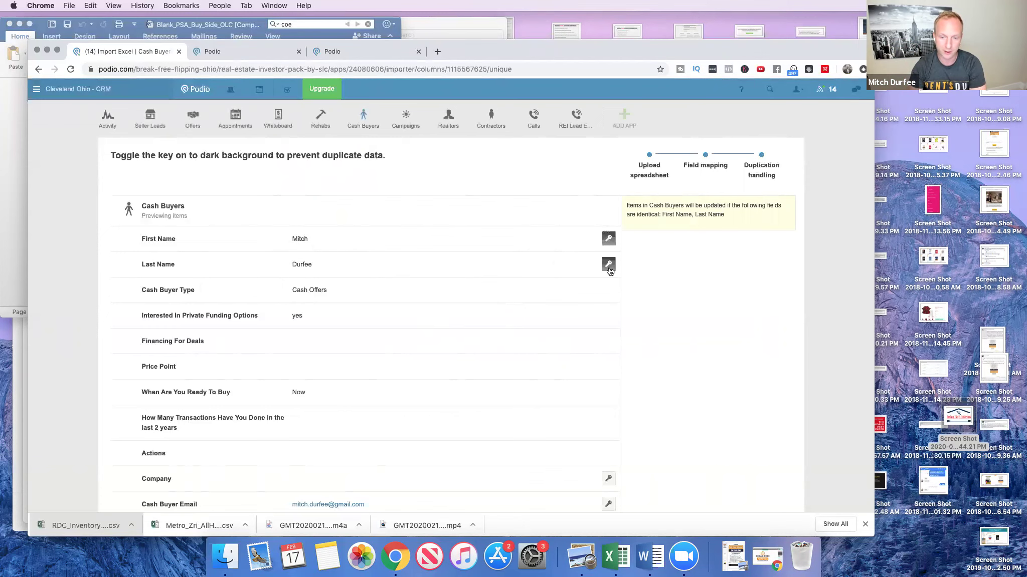
scroll(501, 274, down, 2)
scroll(501, 273, down, 1)
click(608, 436)
click(609, 412)
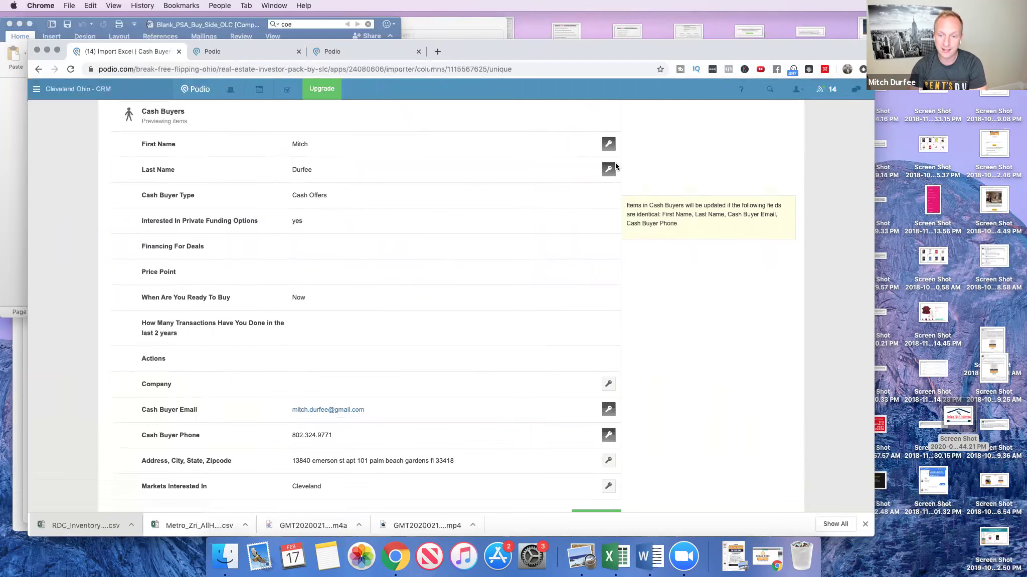
scroll(534, 312, up, 2)
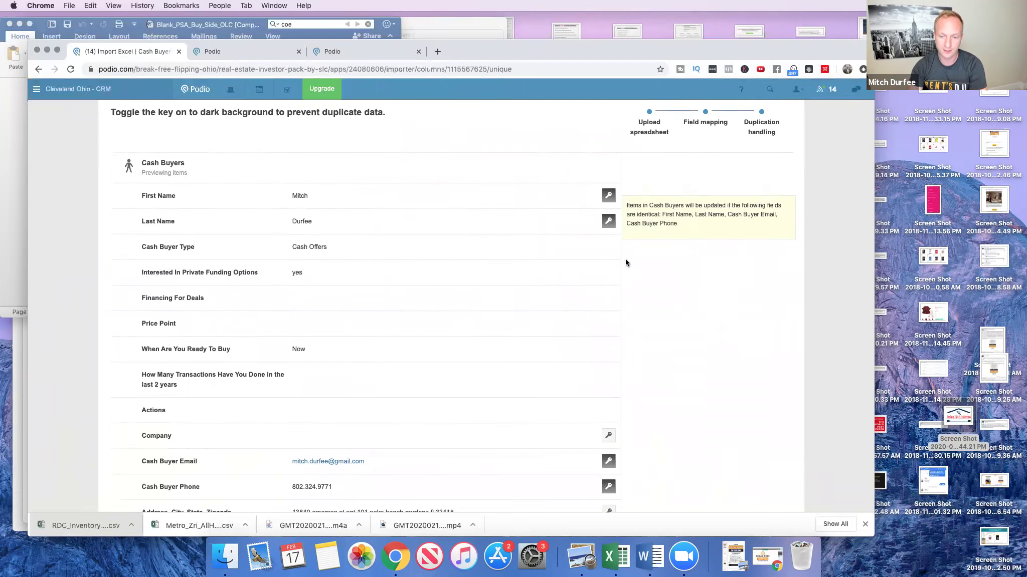
scroll(624, 261, down, 5)
click(585, 454)
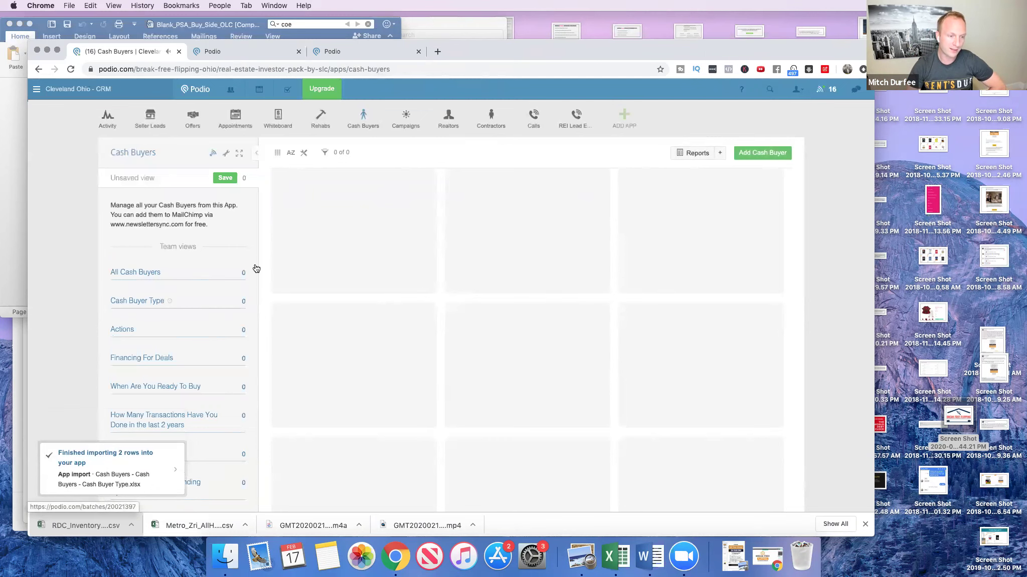
Step: Reload the Cash Buyers view so both imported buyers appear with their buyer types and All Cash Offer financing
click(71, 69)
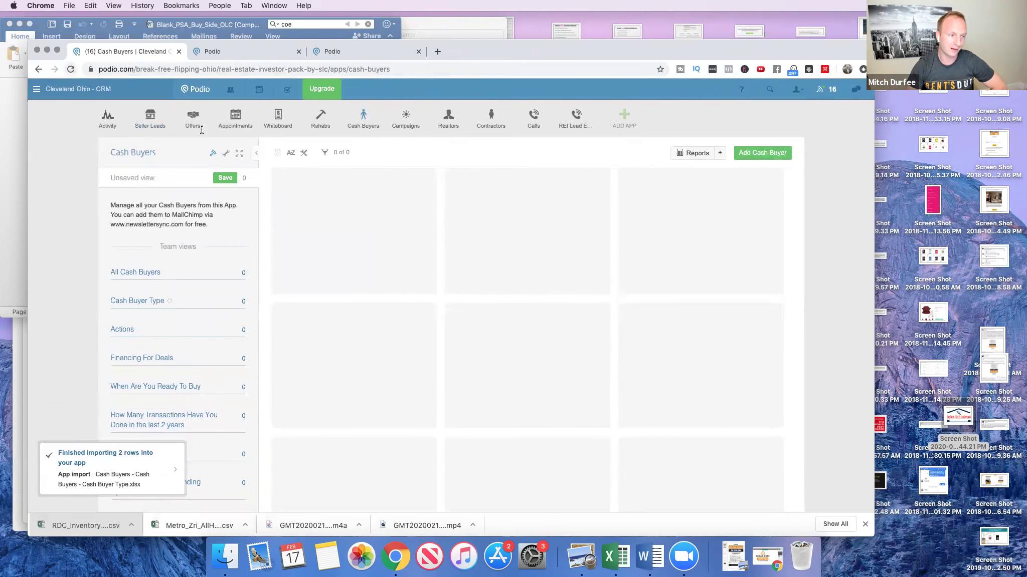
click(70, 68)
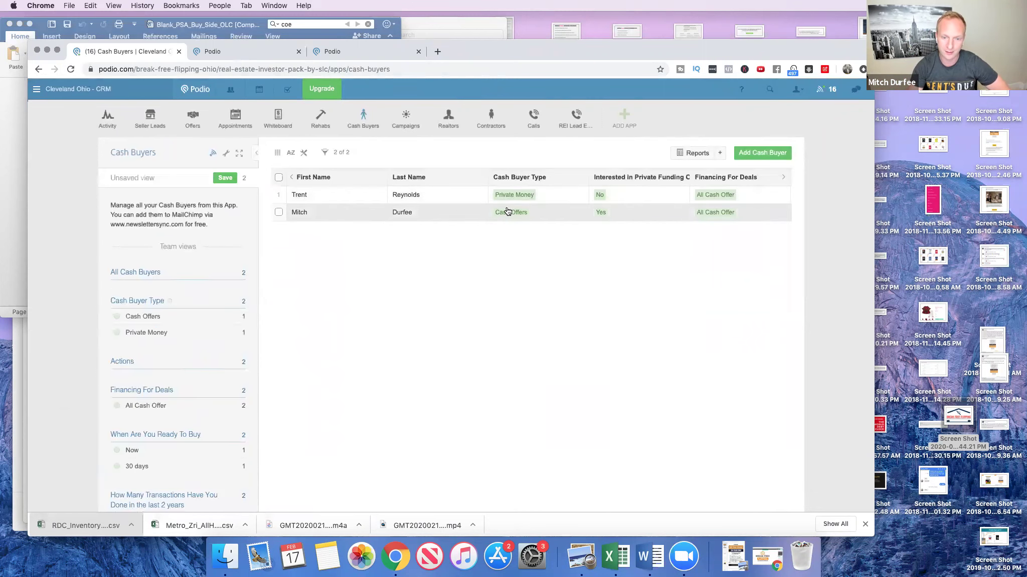
Step: Open the first imported buyer's record and add Buy / Hold, Wholesale, Multi-Family and Cash Offers buyer types
click(311, 196)
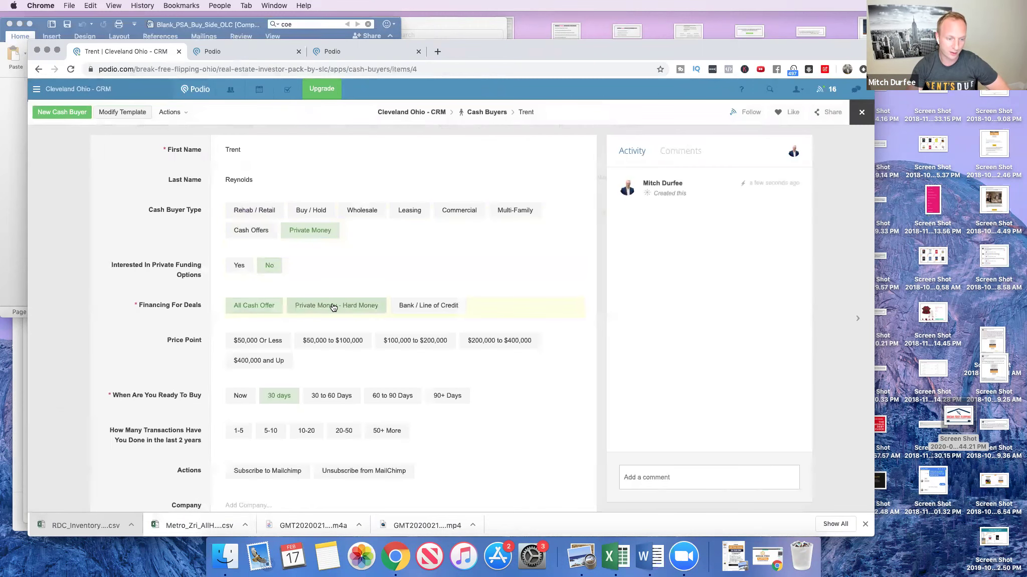
click(304, 212)
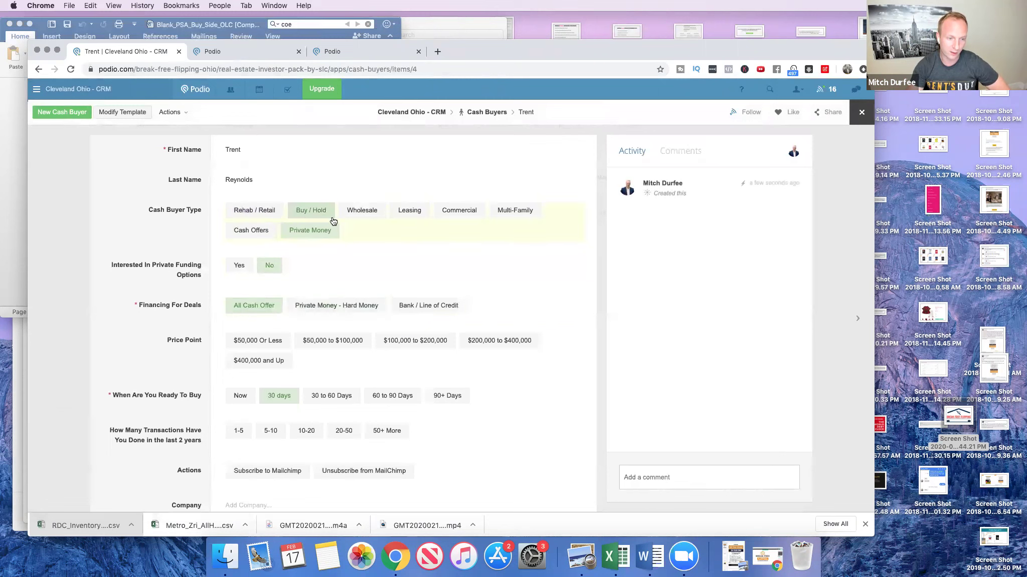
click(360, 211)
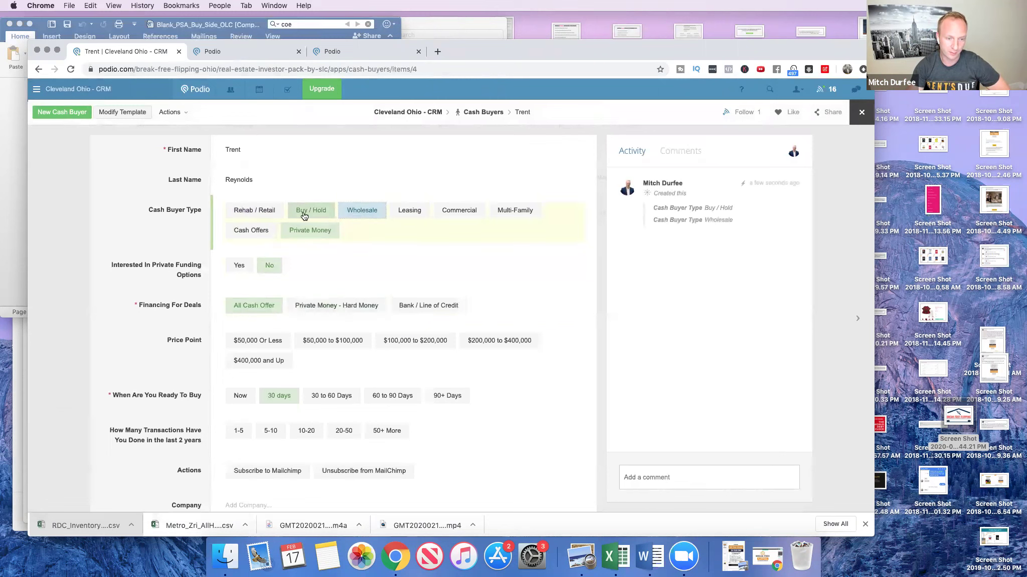
click(515, 213)
click(258, 232)
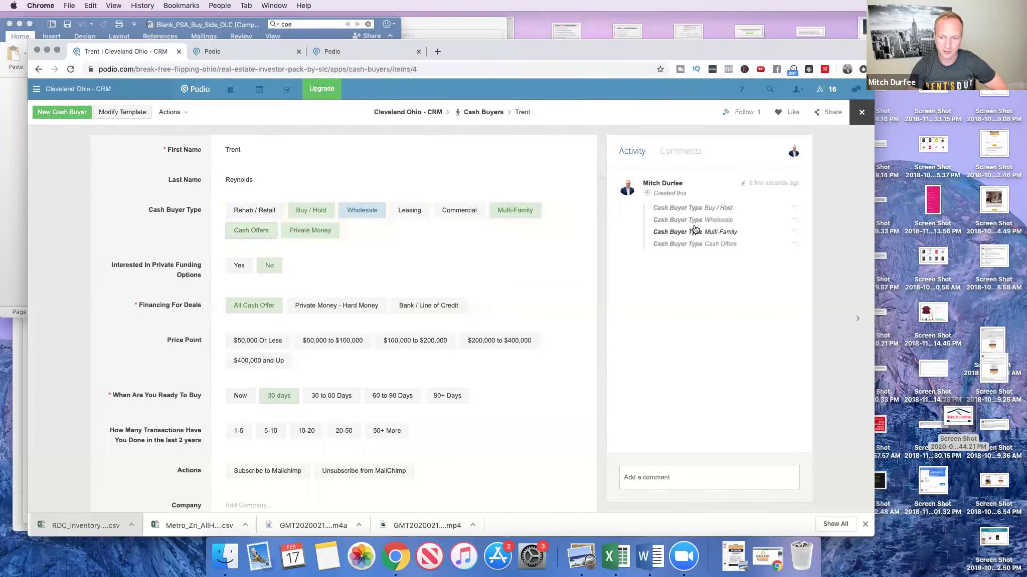
Step: Try the $100,000 to $200,000 price point, then clear it again, leaving no price point set
scroll(603, 276, down, 5)
scroll(469, 455, up, 5)
click(401, 339)
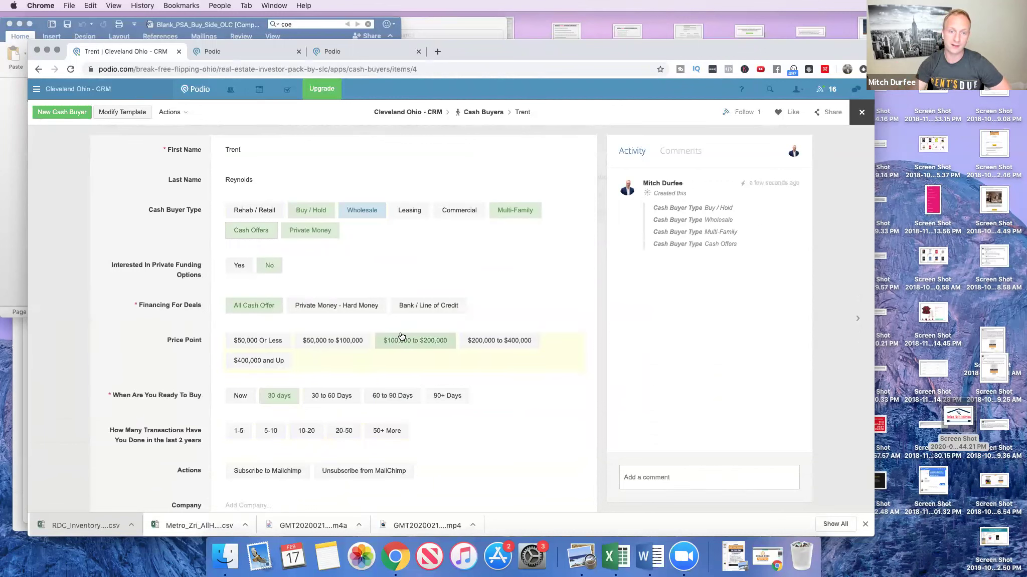
click(401, 338)
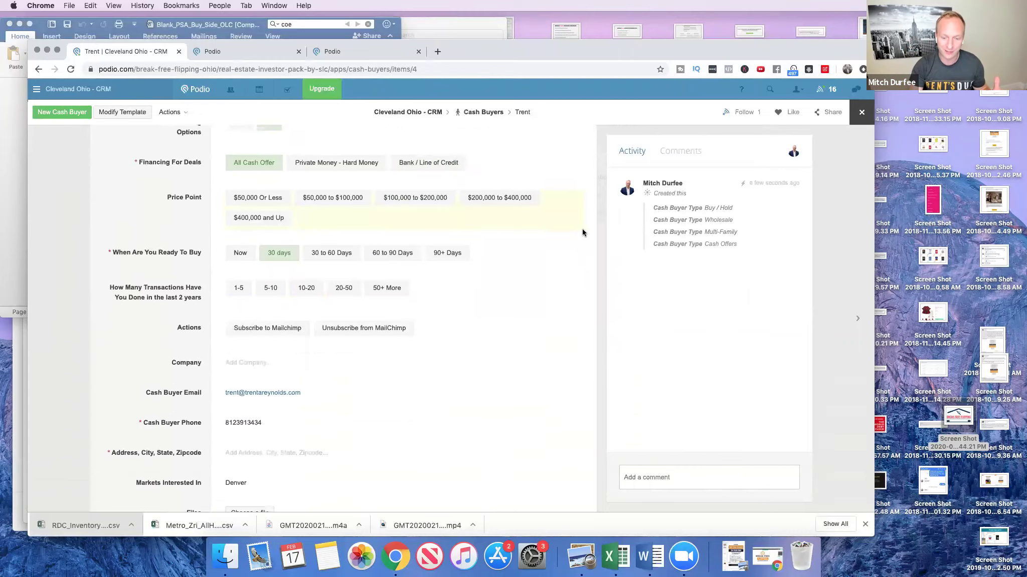
scroll(572, 281, down, 3)
scroll(567, 318, up, 6)
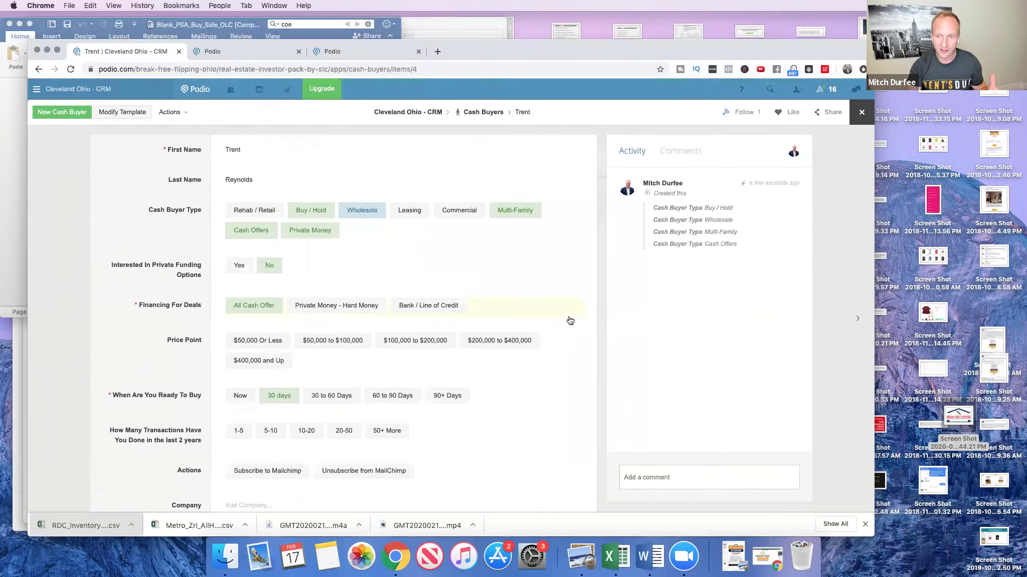
Step: Close the buyer record, open and dismiss the app's tools menu, then switch to Zoom
click(862, 114)
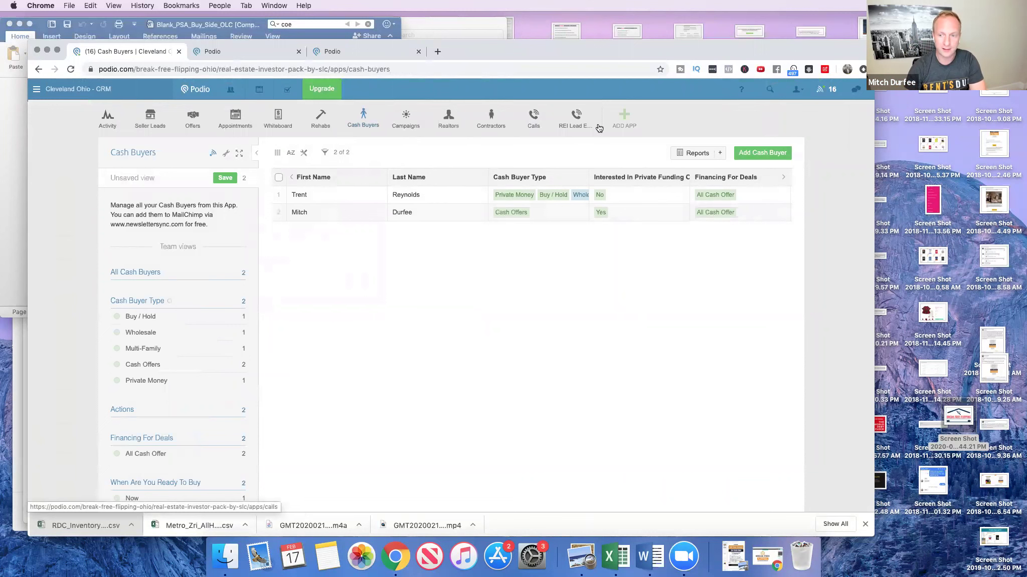
click(226, 153)
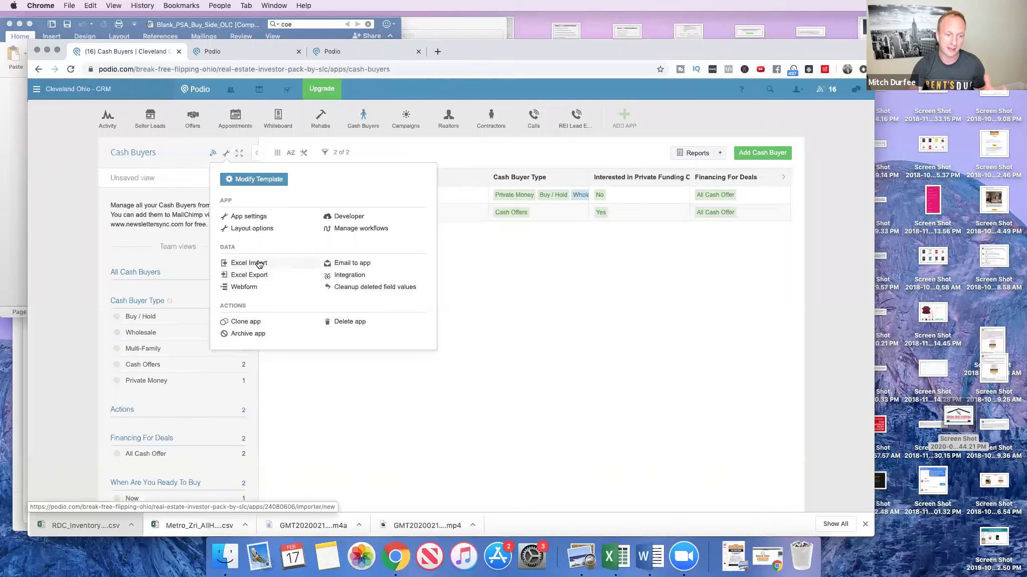
click(455, 257)
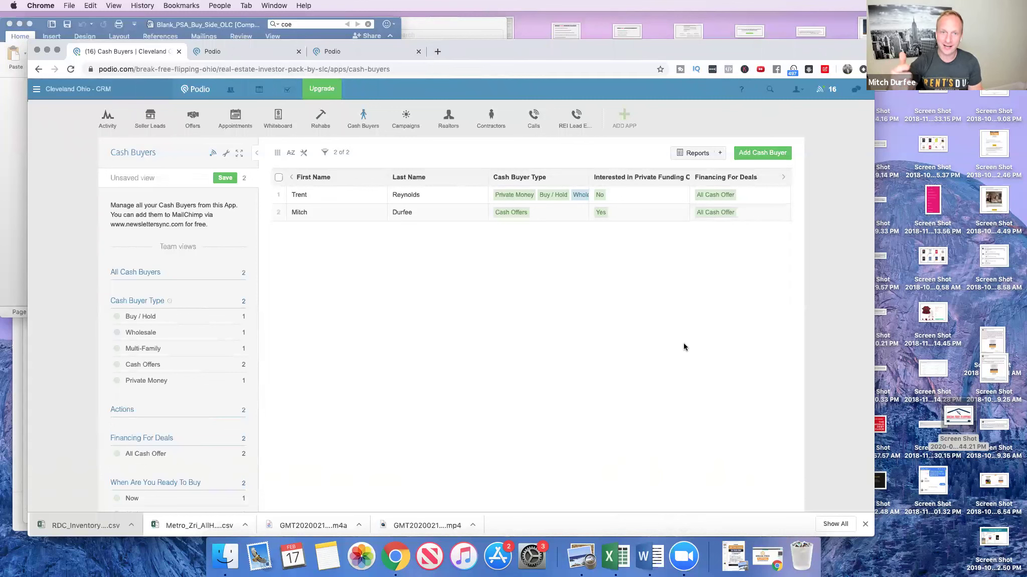
click(684, 556)
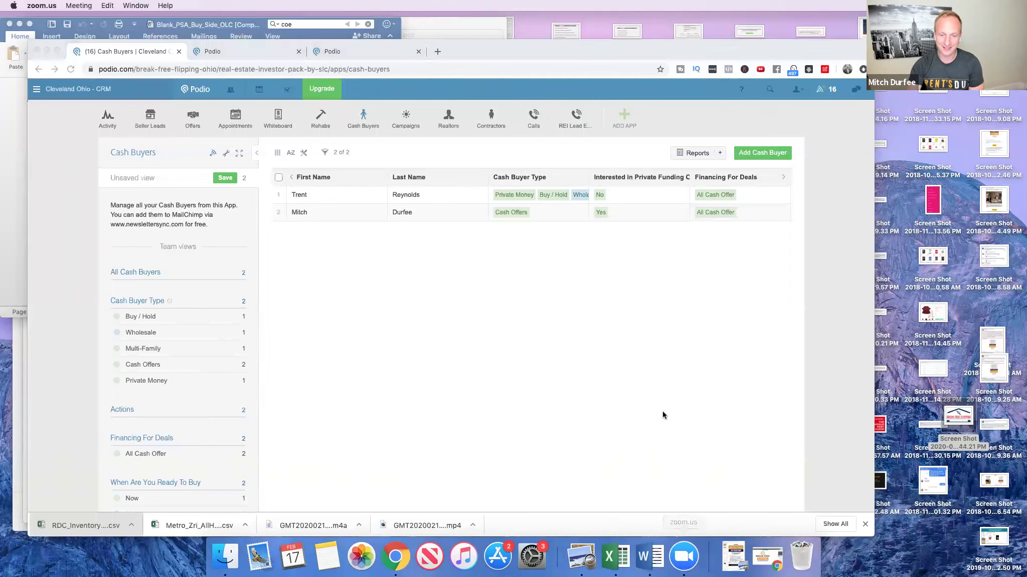